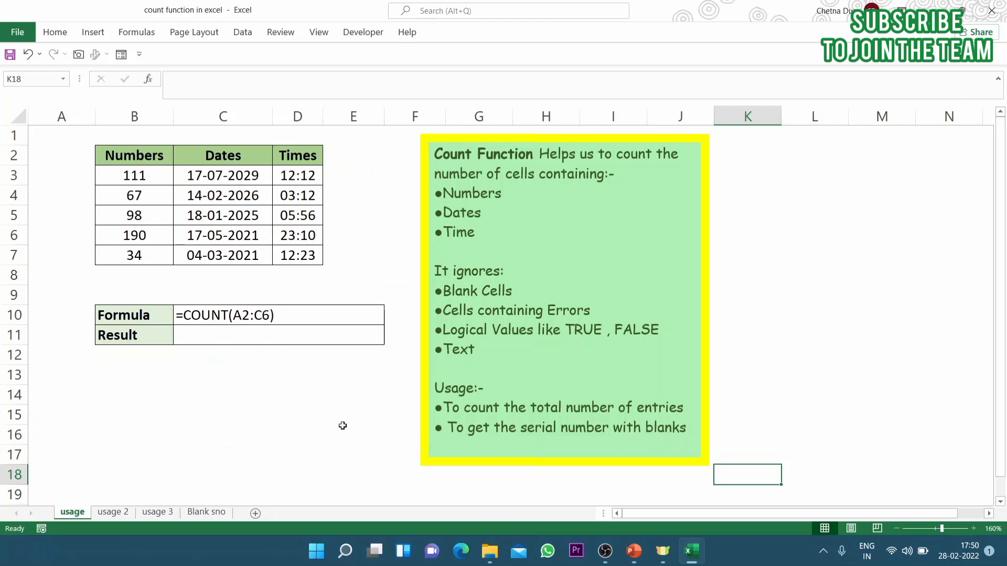
Examine the entries in the Numbers, Dates and Times columns of the usage sheet's table
click(344, 418)
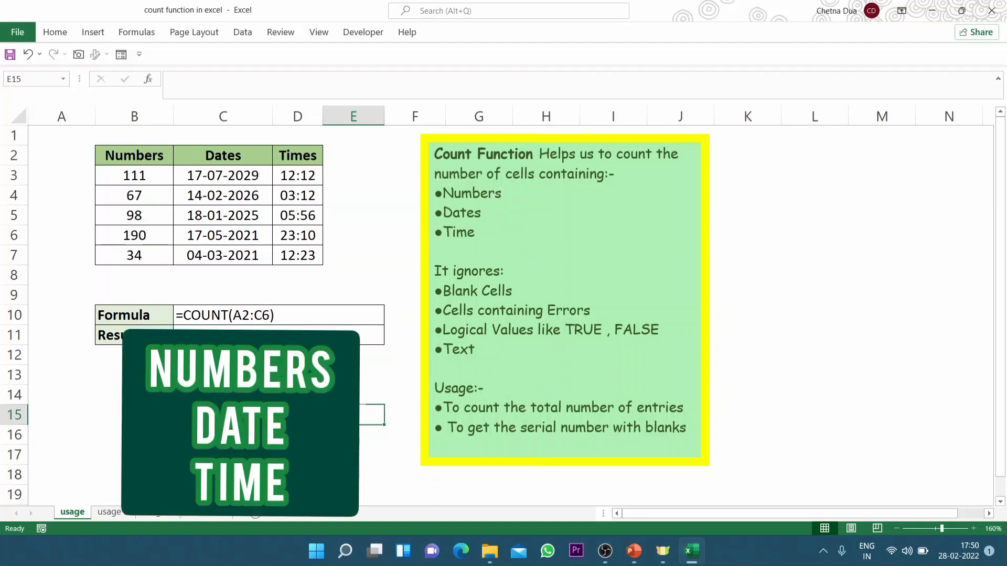
click(324, 336)
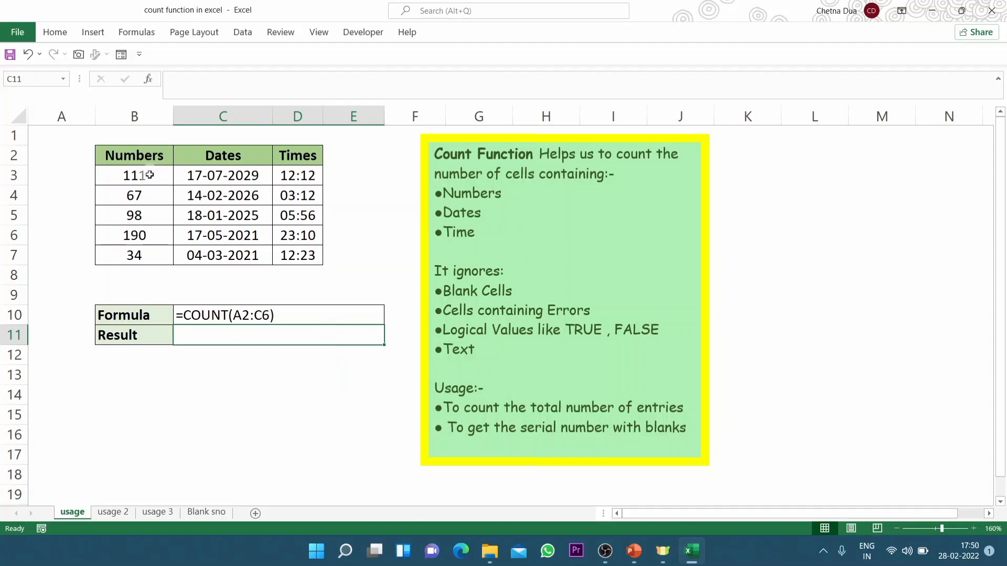
drag(149, 175, 142, 254)
click(226, 175)
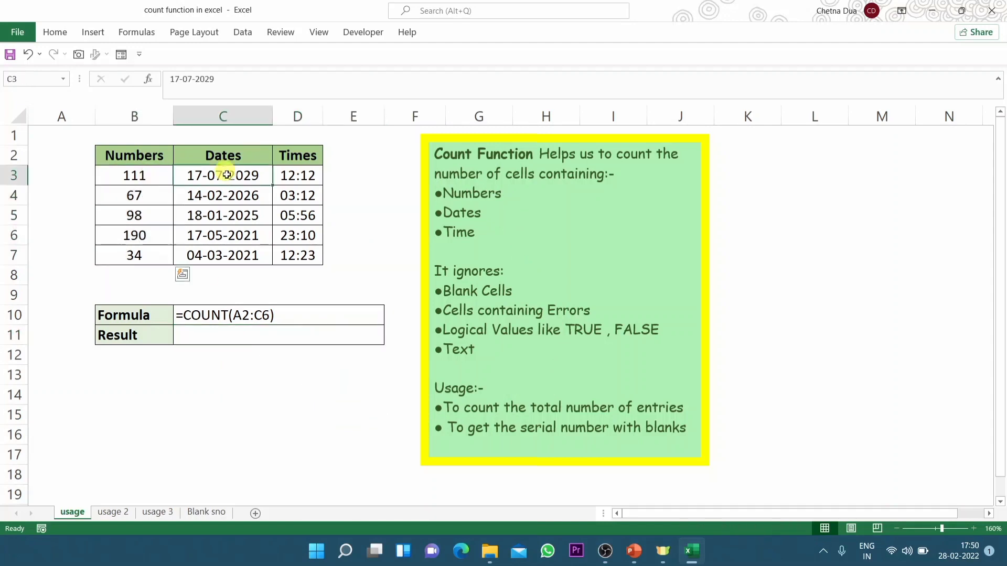
drag(227, 175, 226, 254)
drag(306, 175, 303, 255)
Count the entries in the Numbers column by entering =COUNT(B3:B7) in the Result cell
click(296, 337)
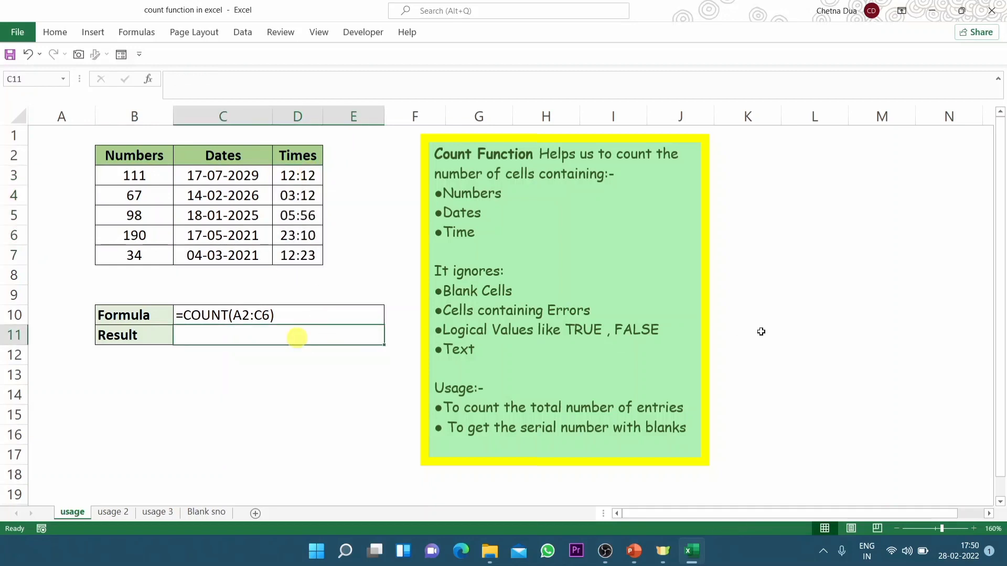
text(=count)
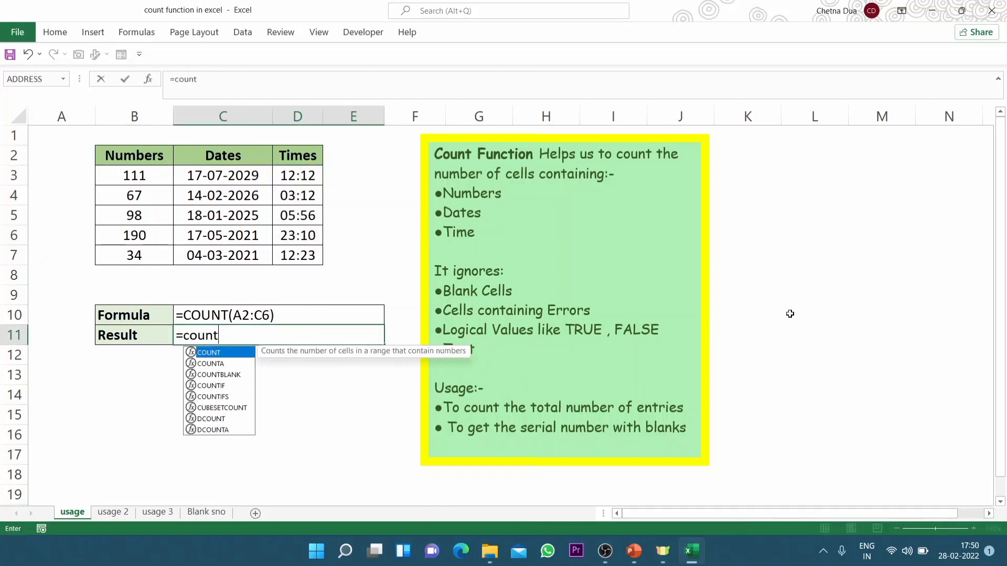
key(Tab)
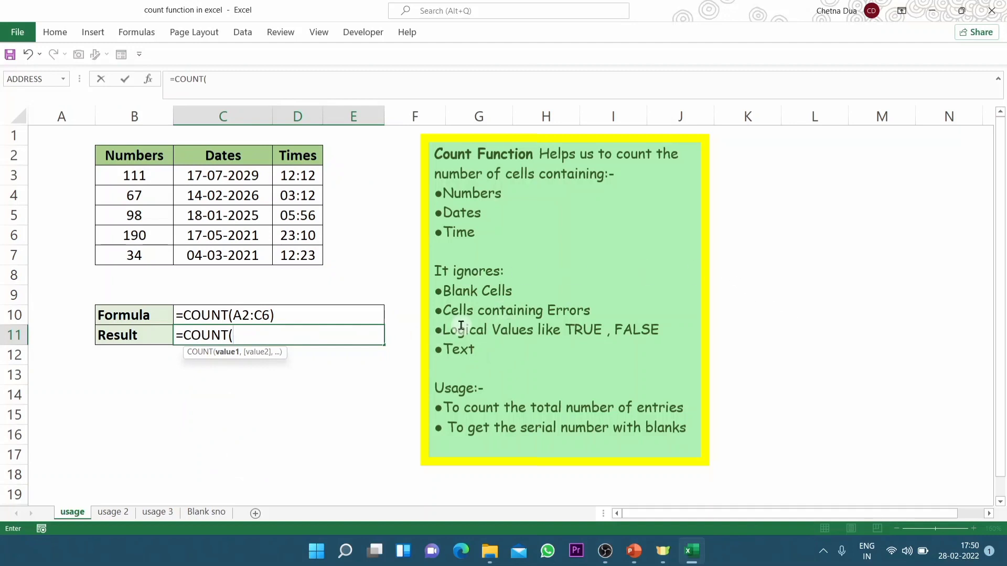
drag(155, 178, 131, 259)
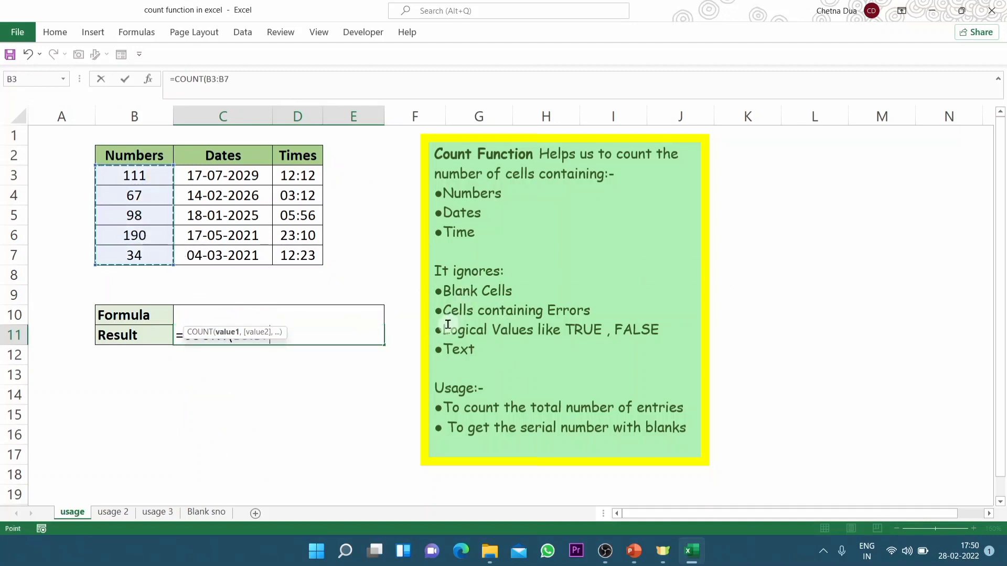
text())
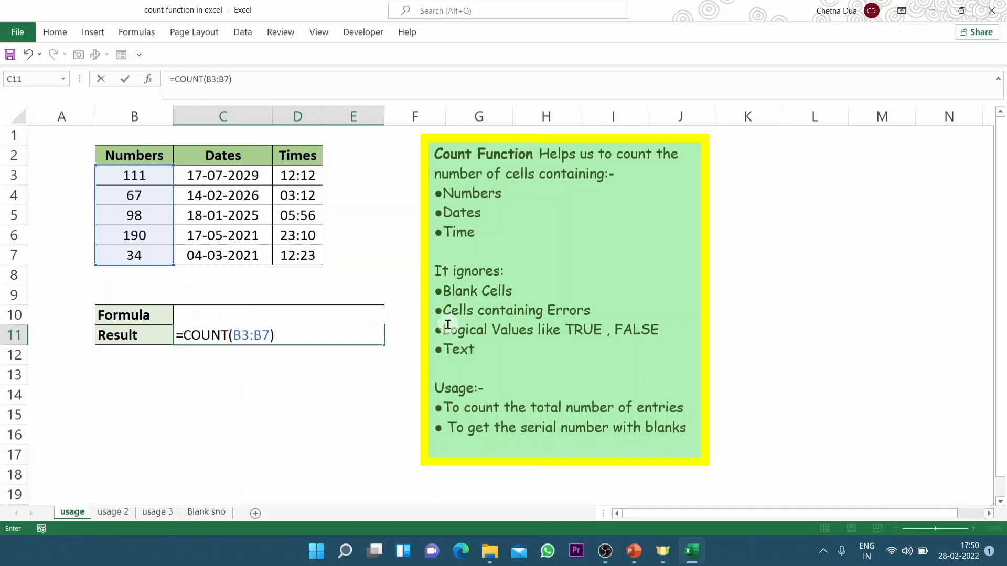
key(Return)
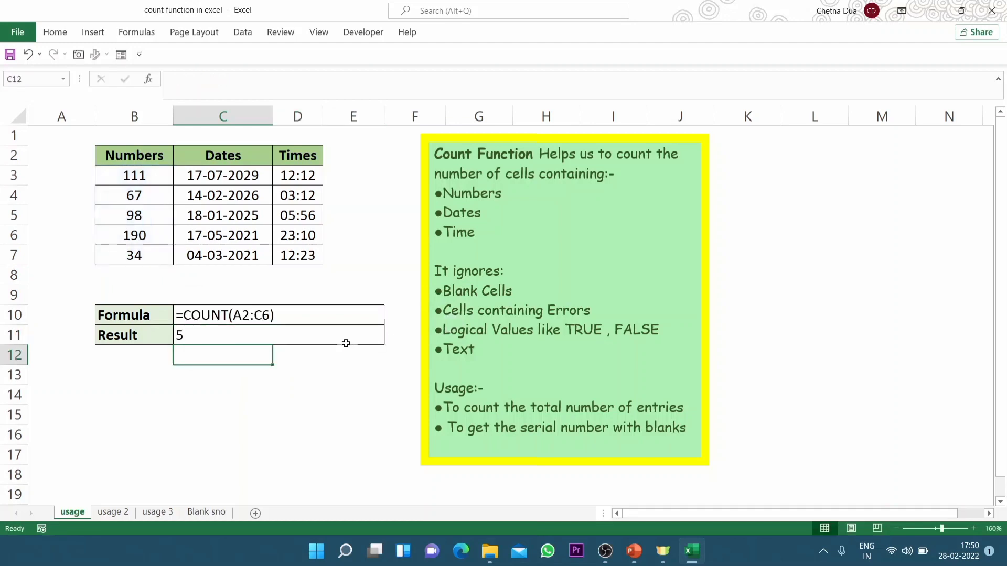
Extend the Result cell's COUNT range to B3:C7 so that it also covers the Dates column
click(330, 335)
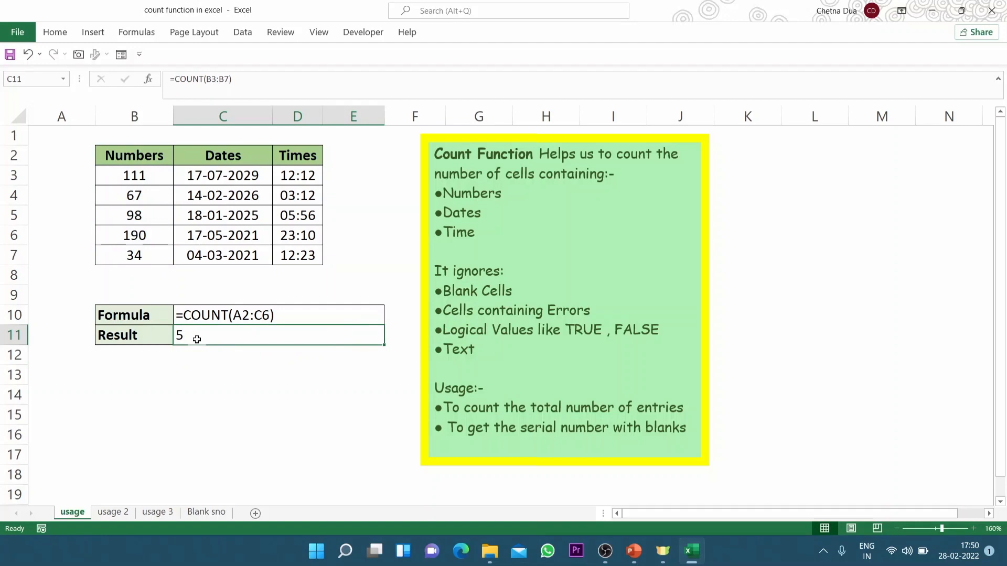
drag(135, 175, 136, 256)
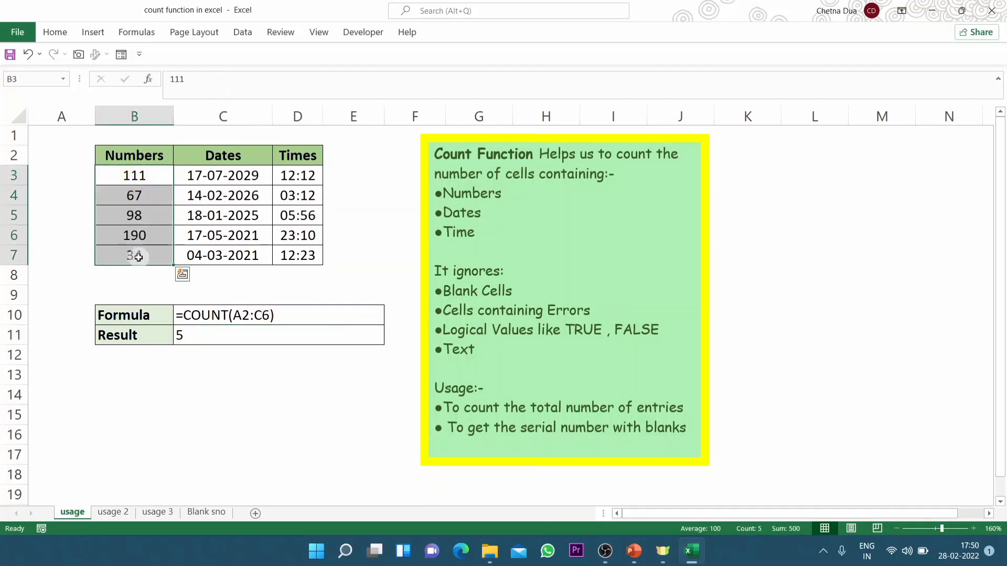
double_click(196, 334)
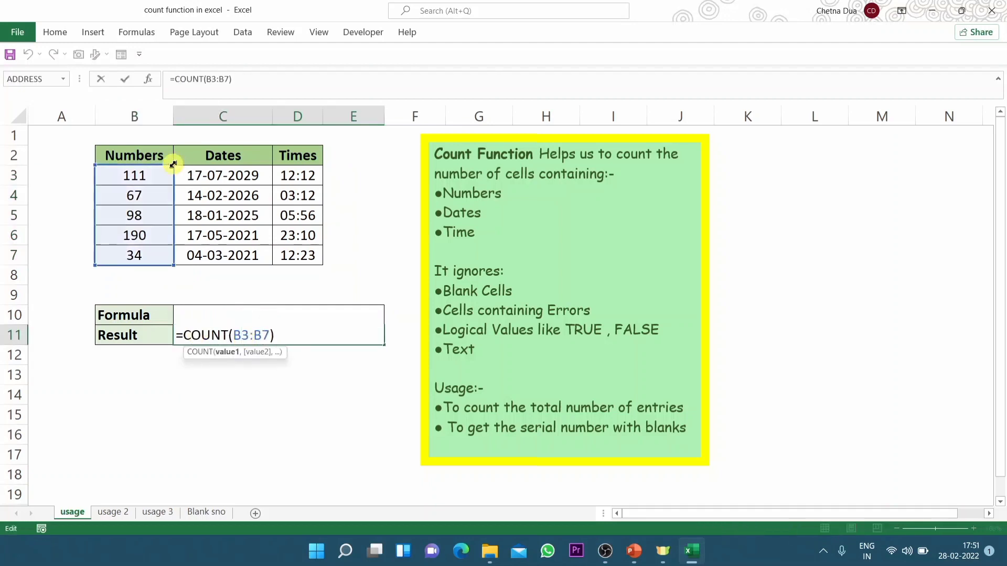
drag(173, 164, 251, 173)
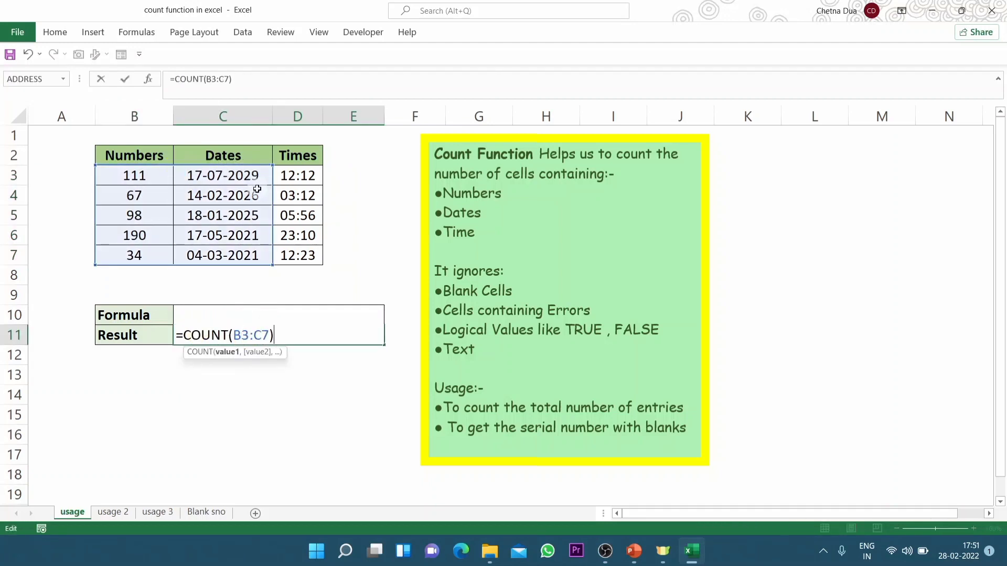
key(ctrl+Return)
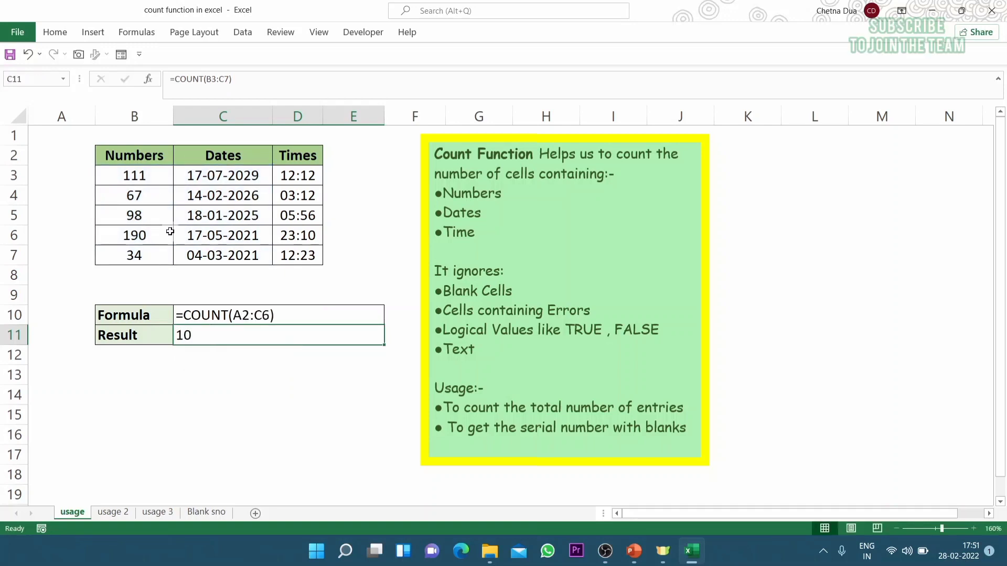
Extend the Result cell's COUNT range to B3:D7 so that it also covers the Times column
drag(134, 176, 142, 255)
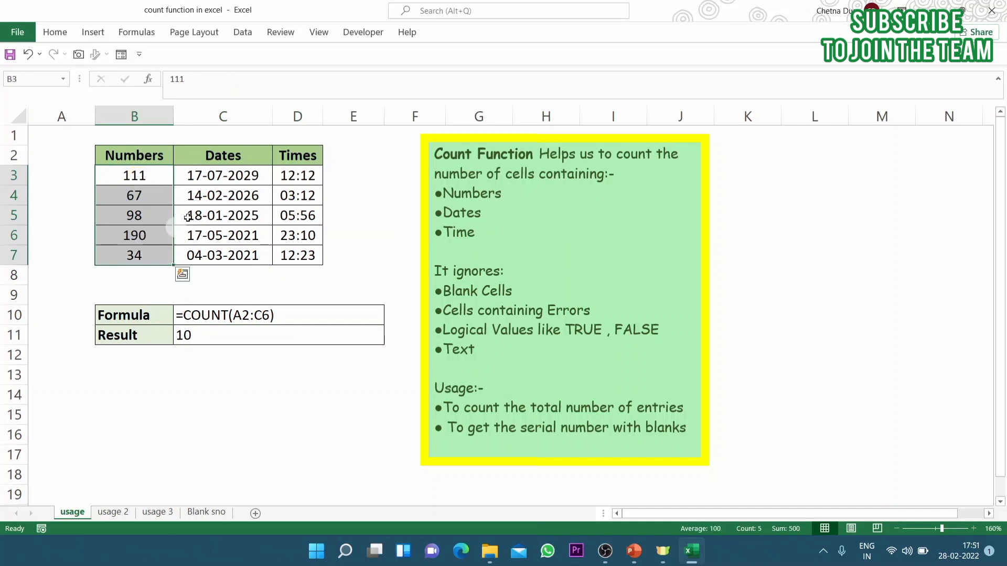
drag(233, 176, 230, 256)
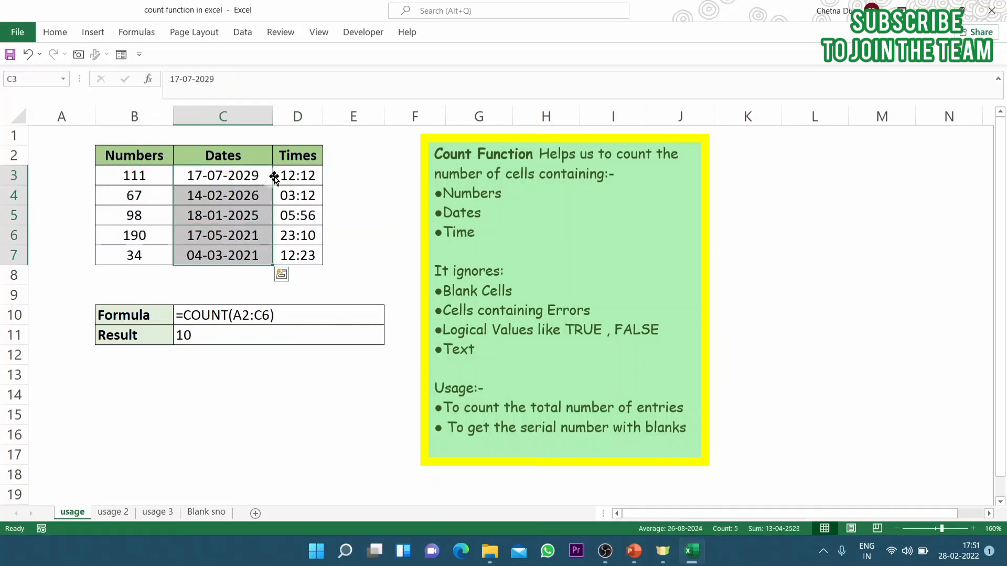
click(215, 331)
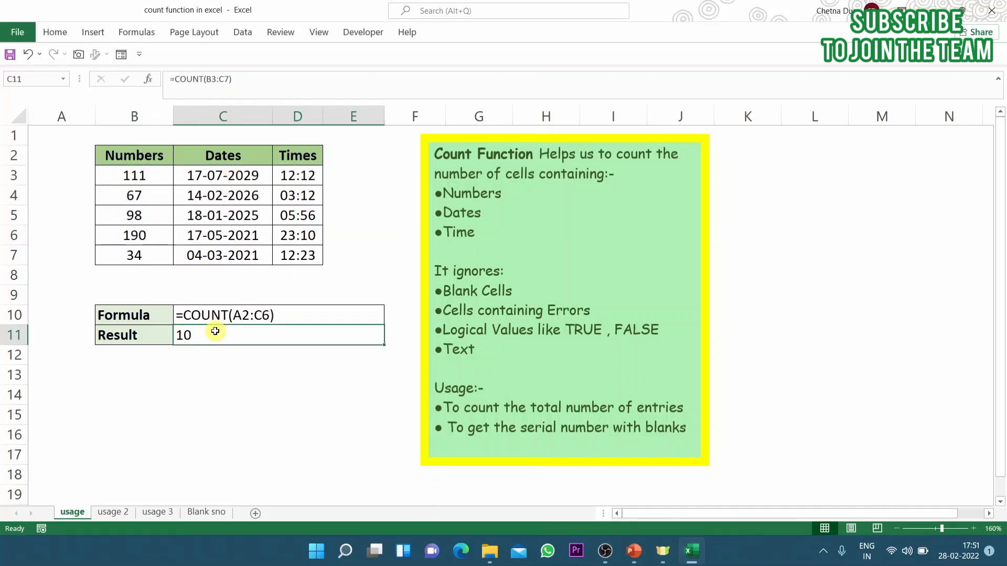
double_click(214, 334)
click(250, 336)
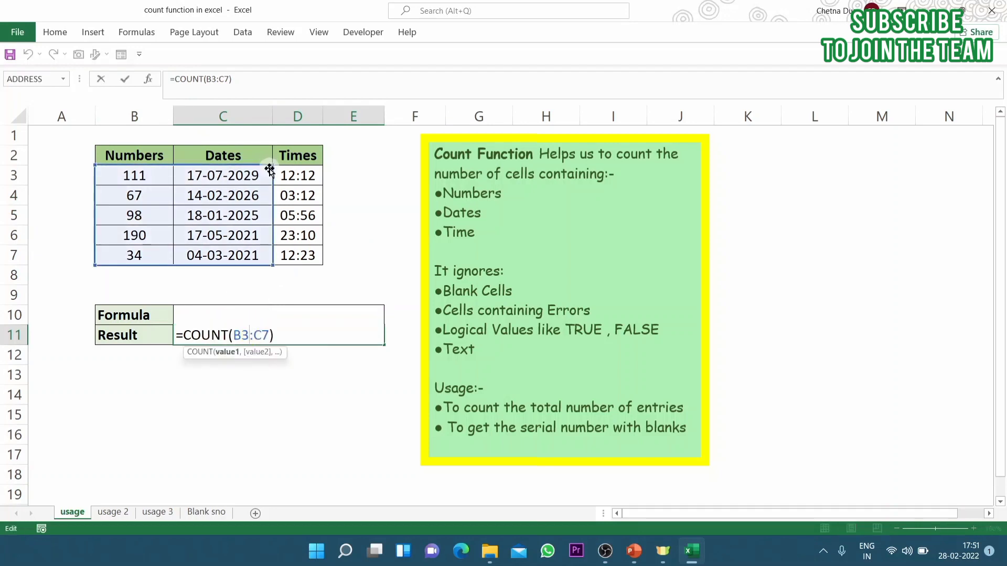
drag(271, 165, 318, 164)
key(ctrl+Return)
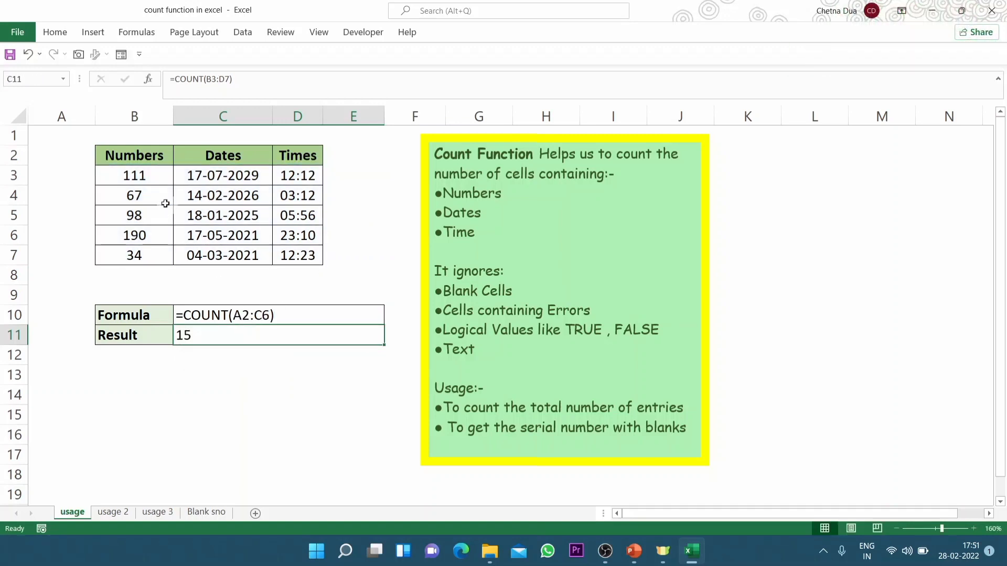
Review the three counted columns and the notes on which cell contents the COUNT function ignores
drag(148, 175, 137, 255)
drag(242, 175, 254, 256)
drag(297, 175, 297, 256)
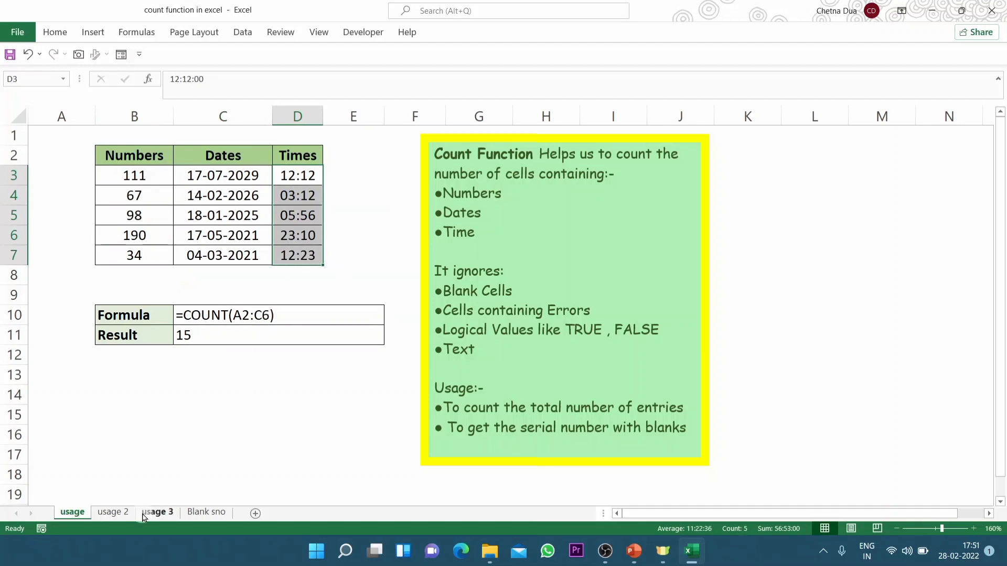
click(556, 271)
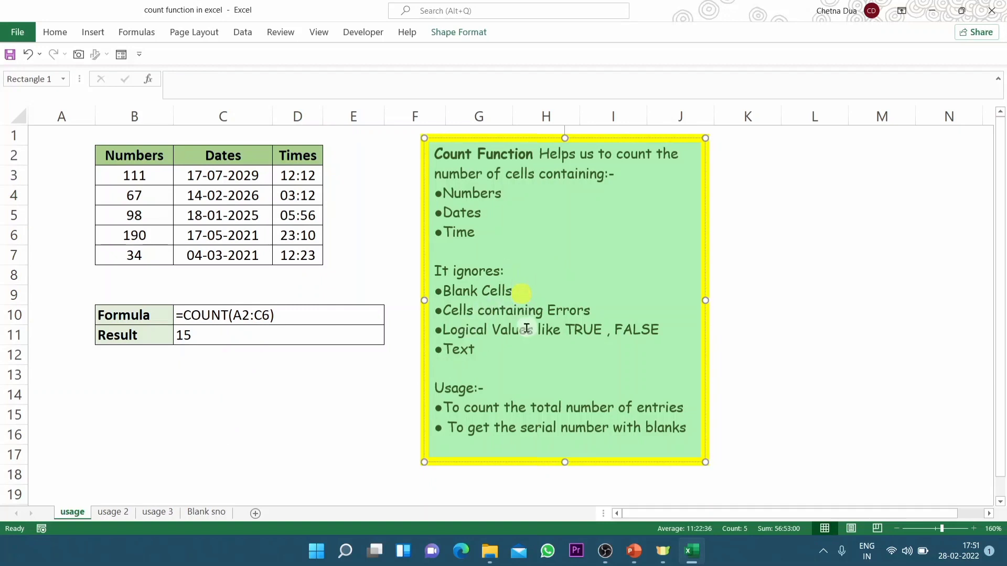
click(582, 310)
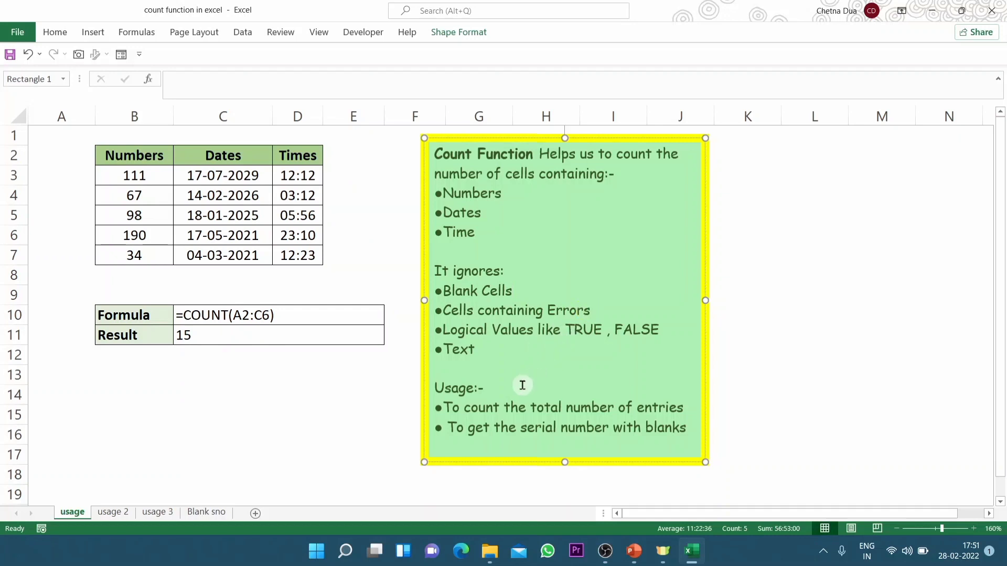
click(541, 330)
Open the usage 3 sheet and examine the cells in its Blanks, Errors, Logical and Text columns
click(157, 512)
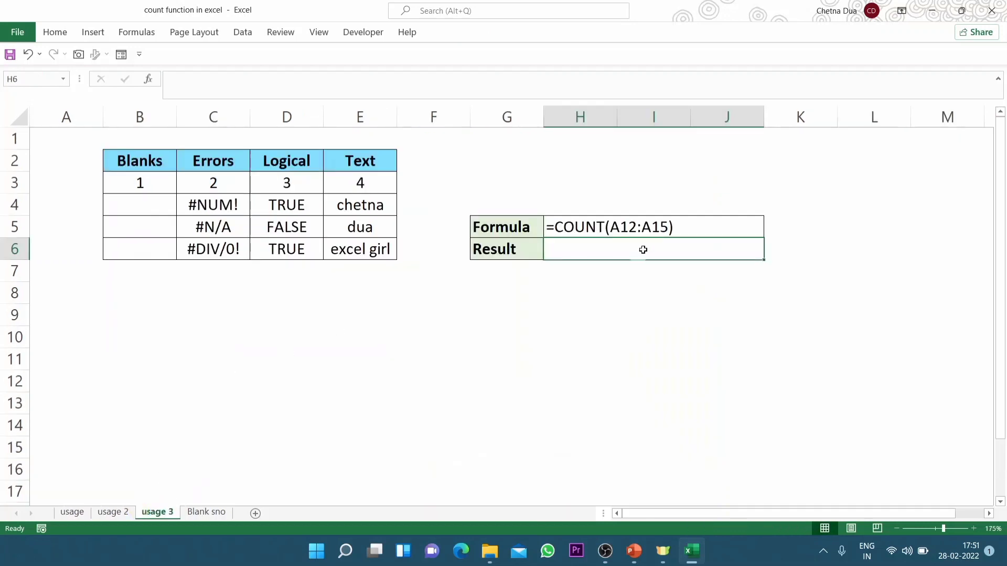
click(142, 167)
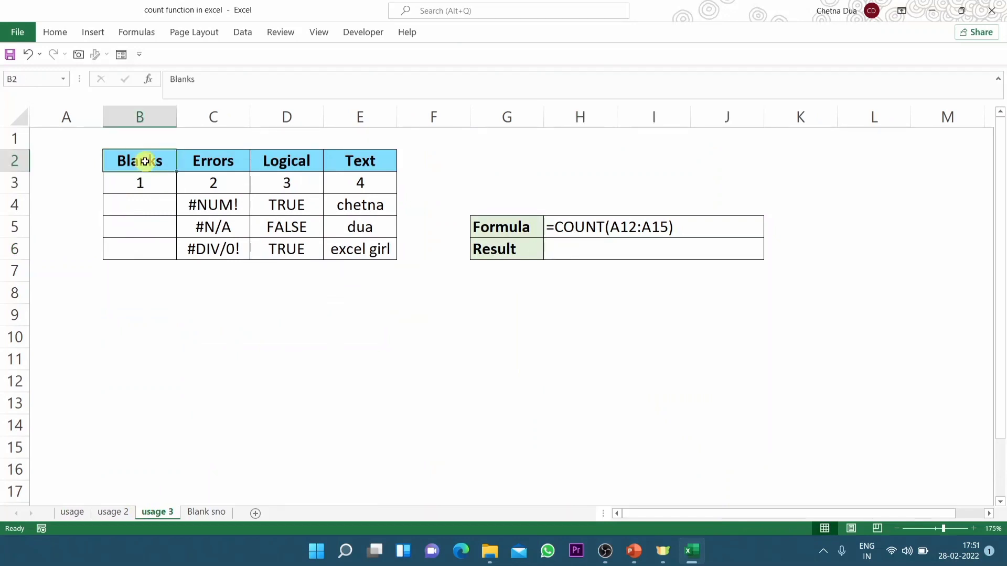
drag(145, 162, 142, 247)
drag(153, 212, 149, 248)
drag(217, 205, 225, 248)
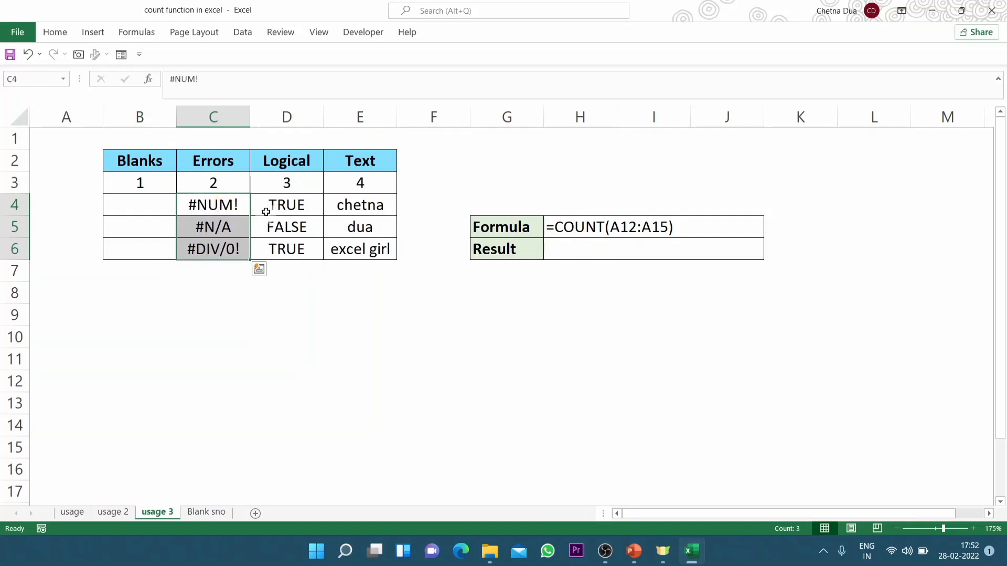
drag(286, 203, 283, 248)
drag(348, 205, 350, 250)
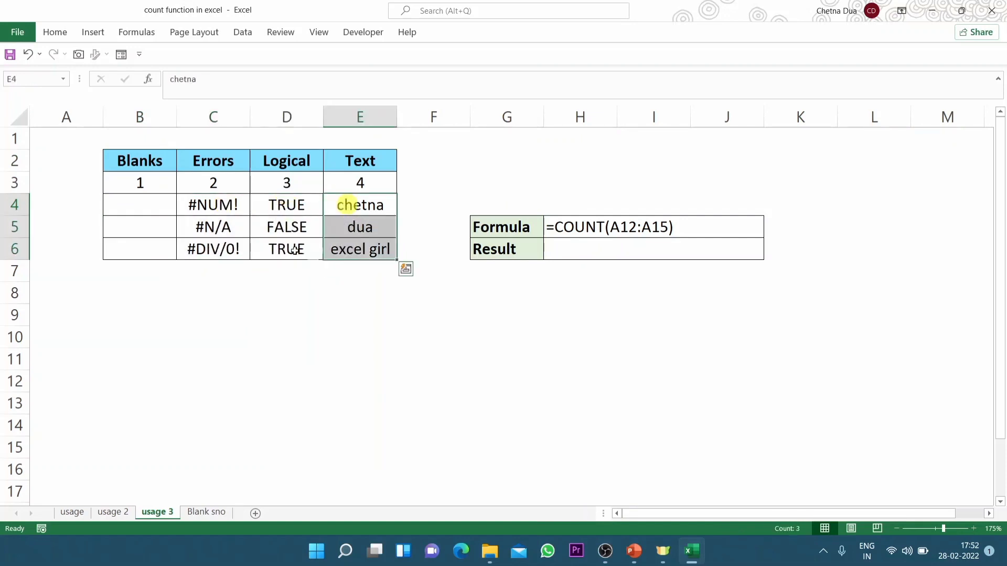
click(131, 183)
click(216, 182)
click(274, 182)
click(373, 183)
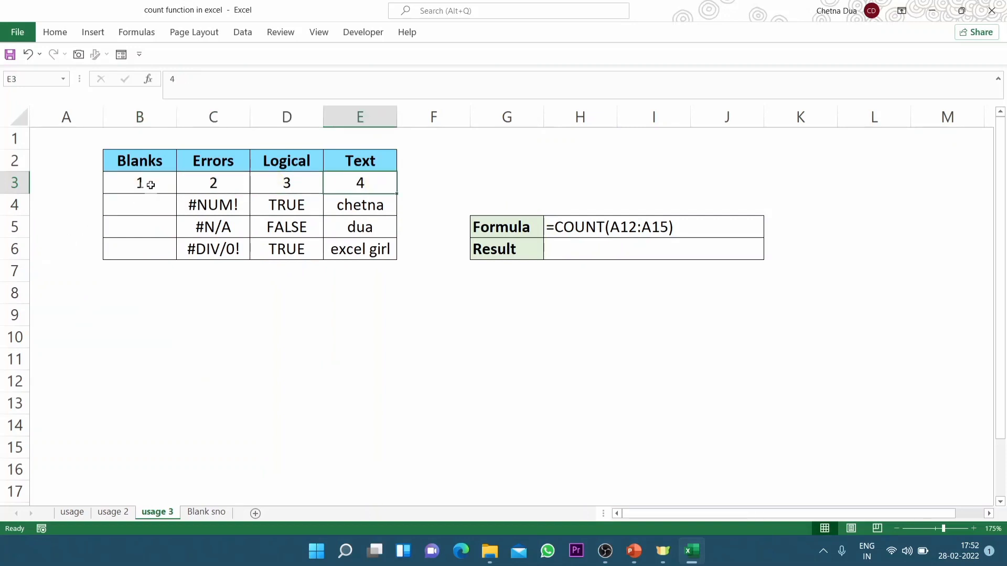
Count the Blanks column by entering =COUNT(B3:B6) in the Result cell, and check it against the empty cells
click(633, 243)
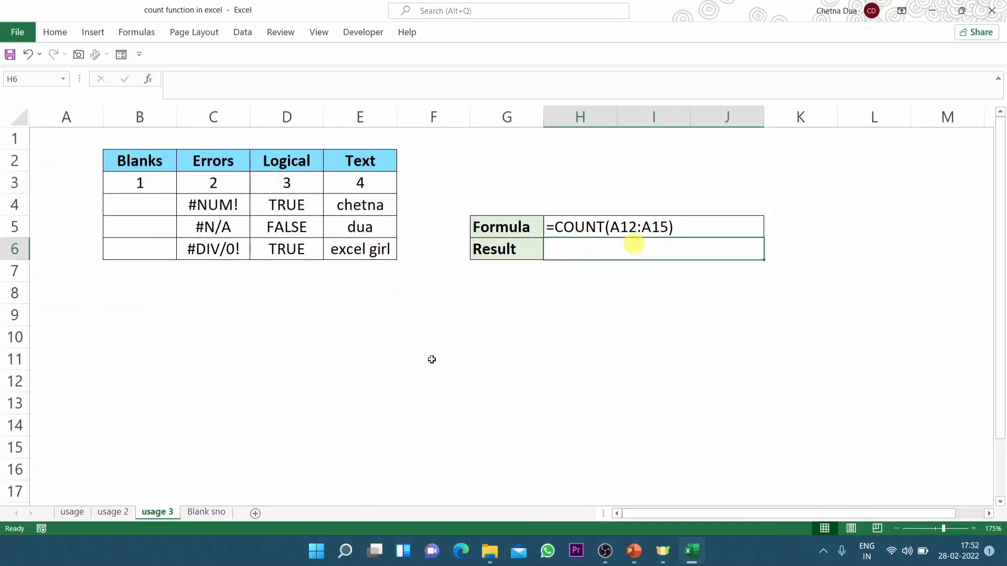
text(=coun)
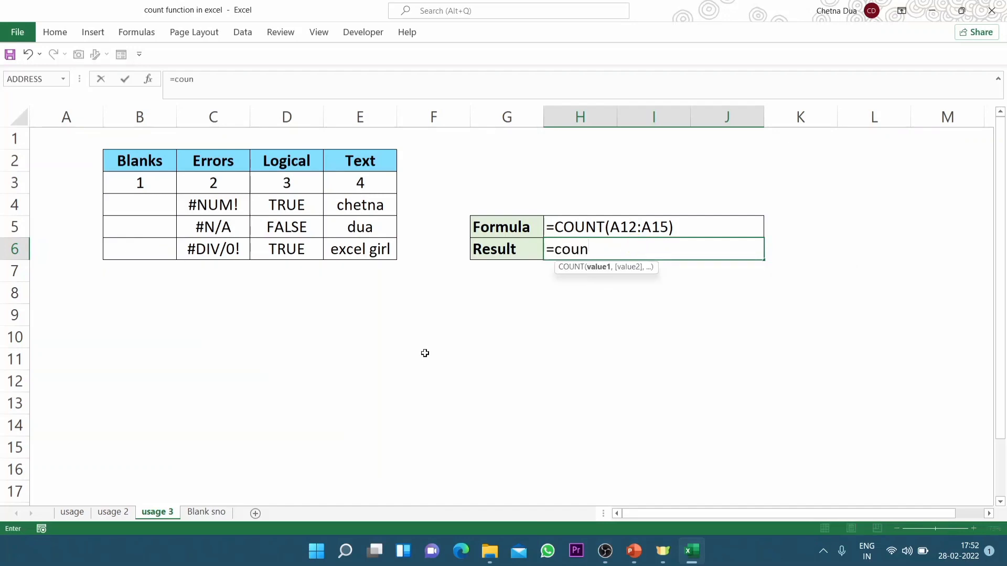
key(Tab)
drag(160, 195, 155, 249)
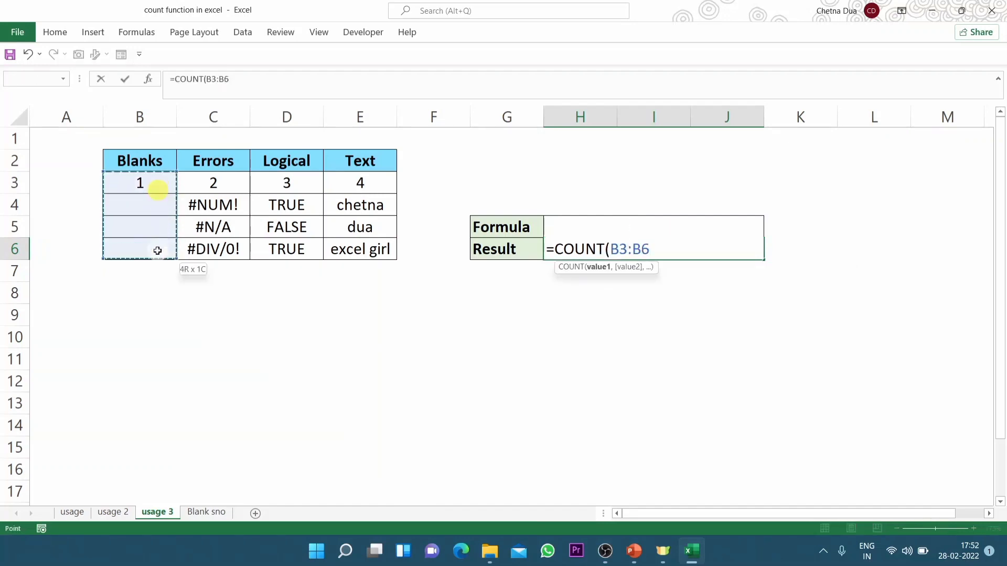
text())
key(Return)
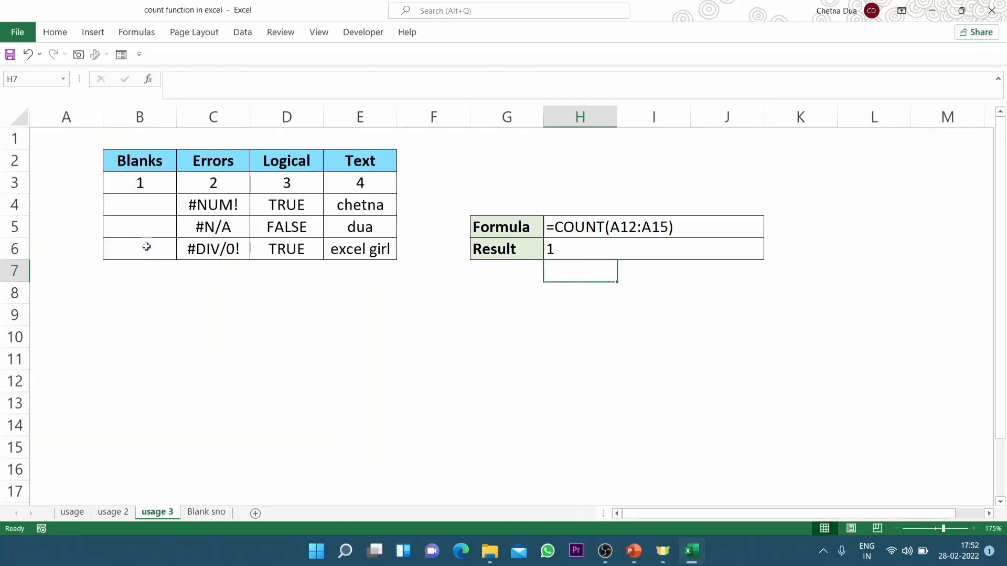
click(588, 253)
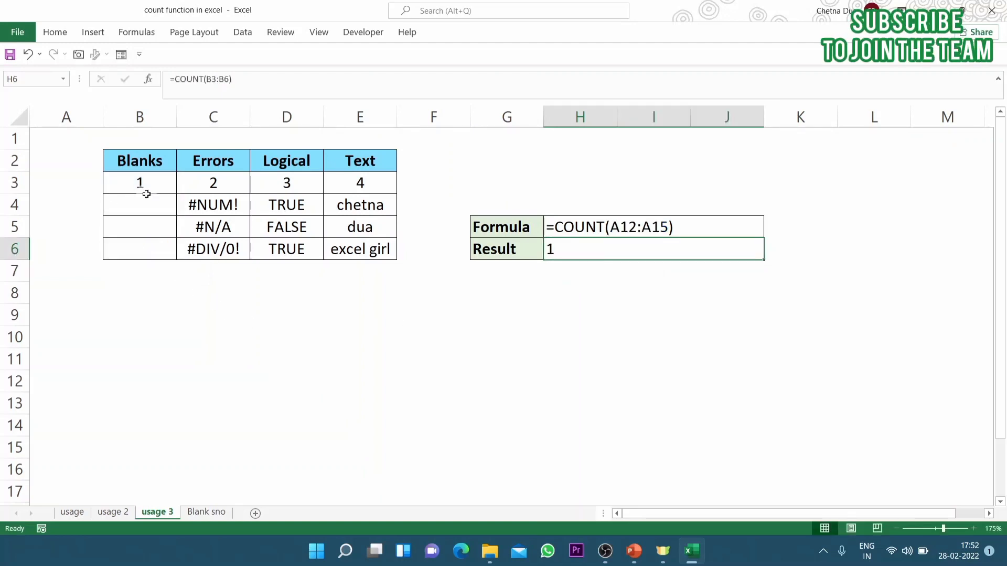
drag(142, 202, 142, 250)
click(607, 245)
double_click(612, 248)
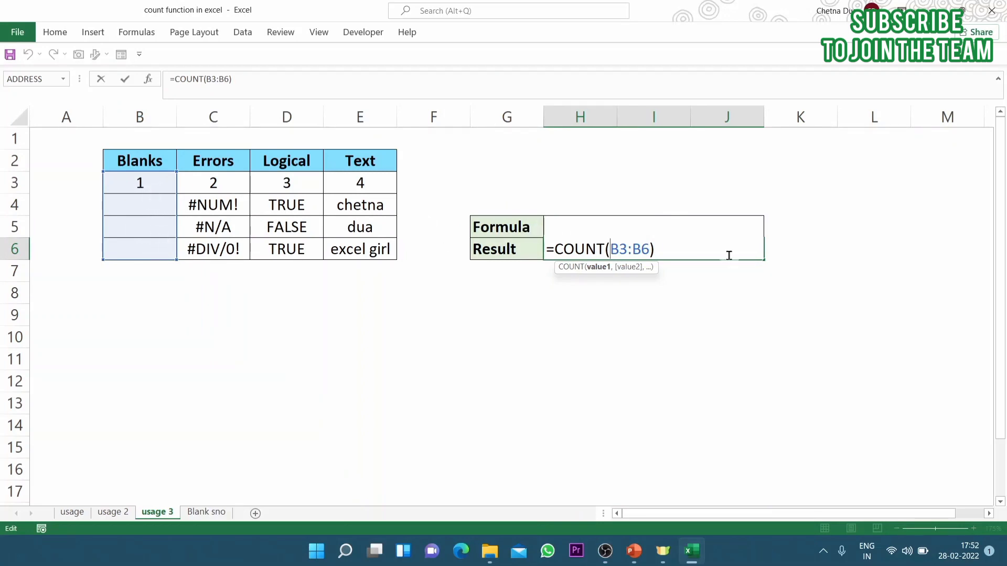
key(Escape)
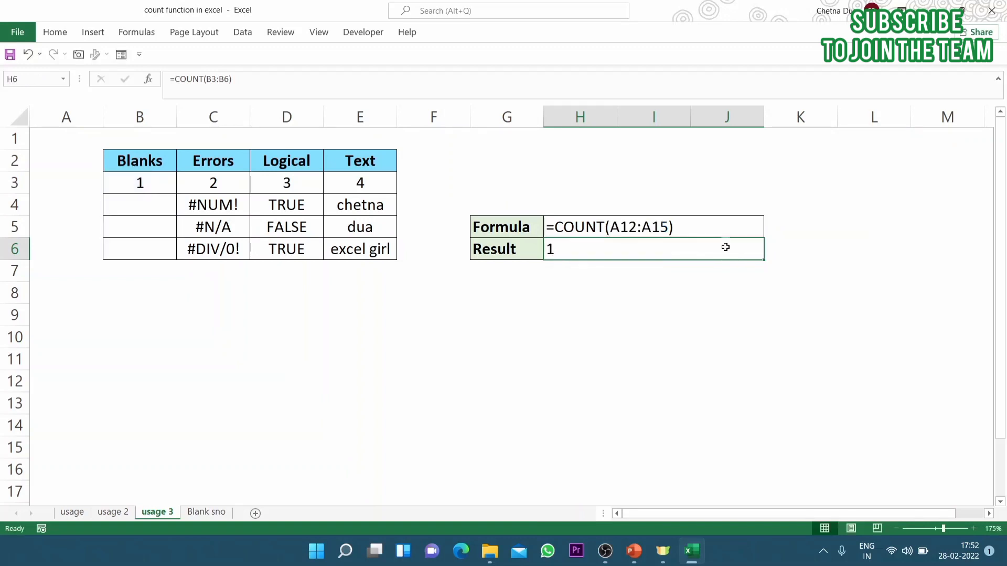
Extend the Result cell's COUNT range to B3:C6 so that it also covers the Errors column
double_click(726, 247)
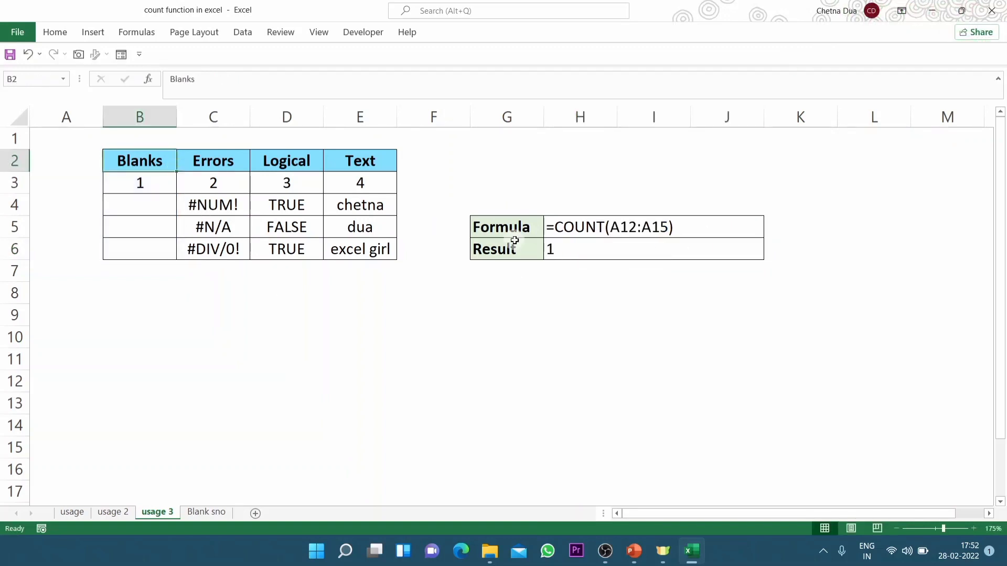
double_click(586, 249)
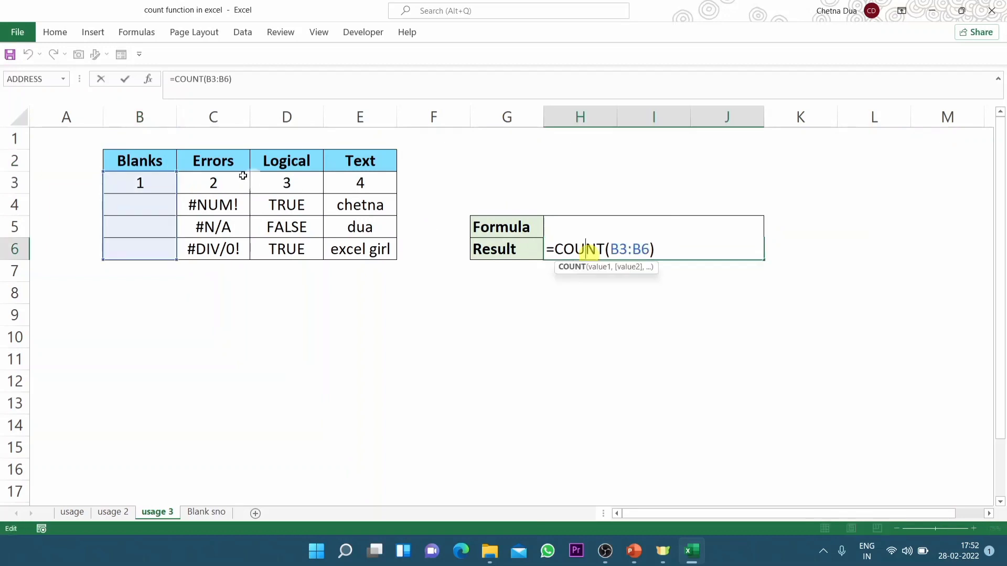
drag(173, 167, 236, 169)
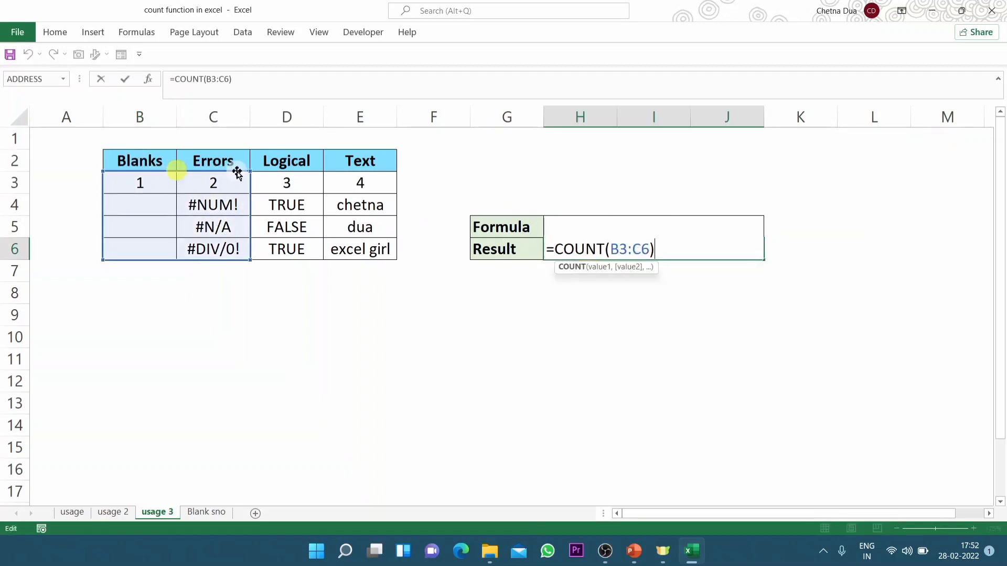
key(ctrl+Return)
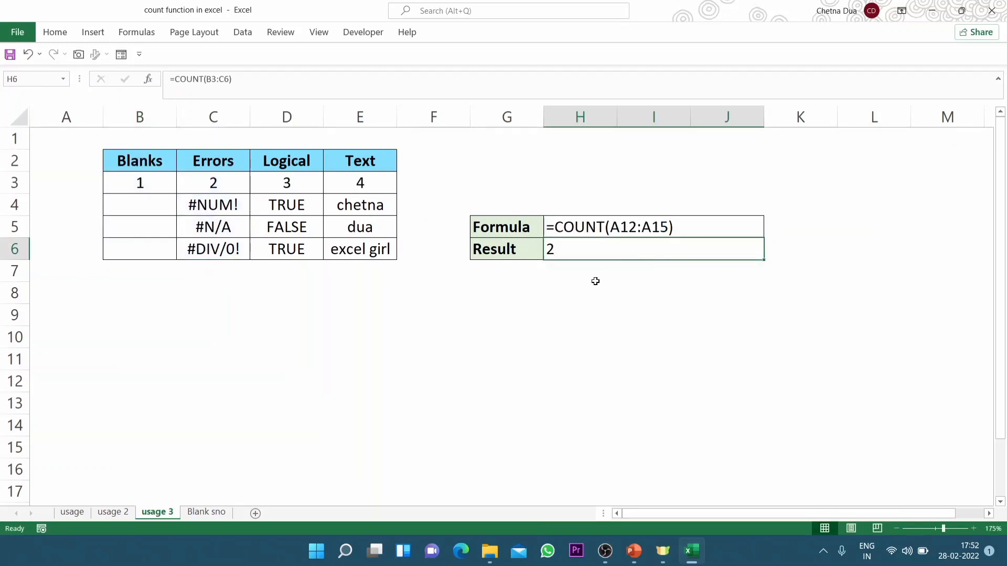
Extend the Result cell's COUNT range to B3:D6 so that it also covers the Logical column
double_click(571, 250)
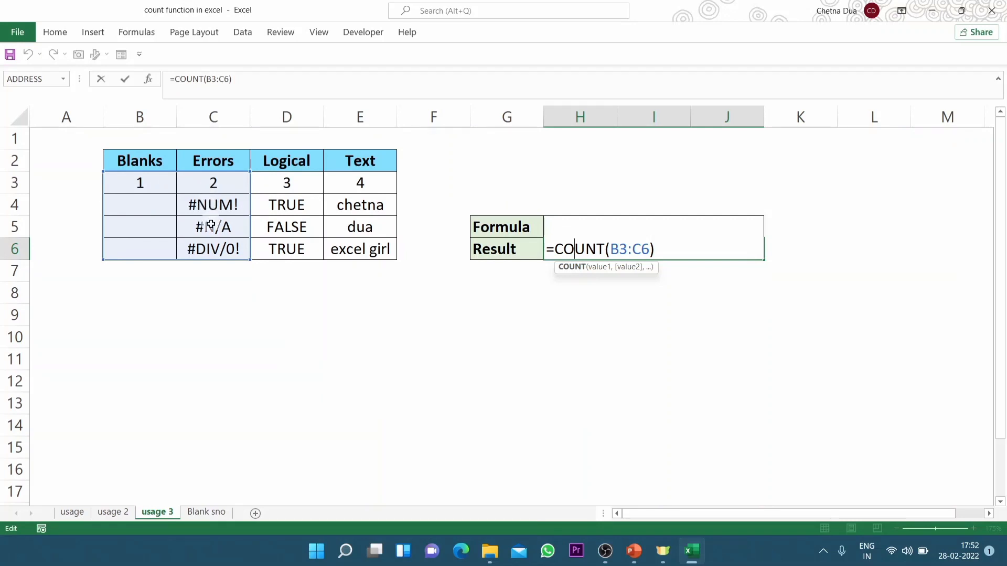
click(632, 250)
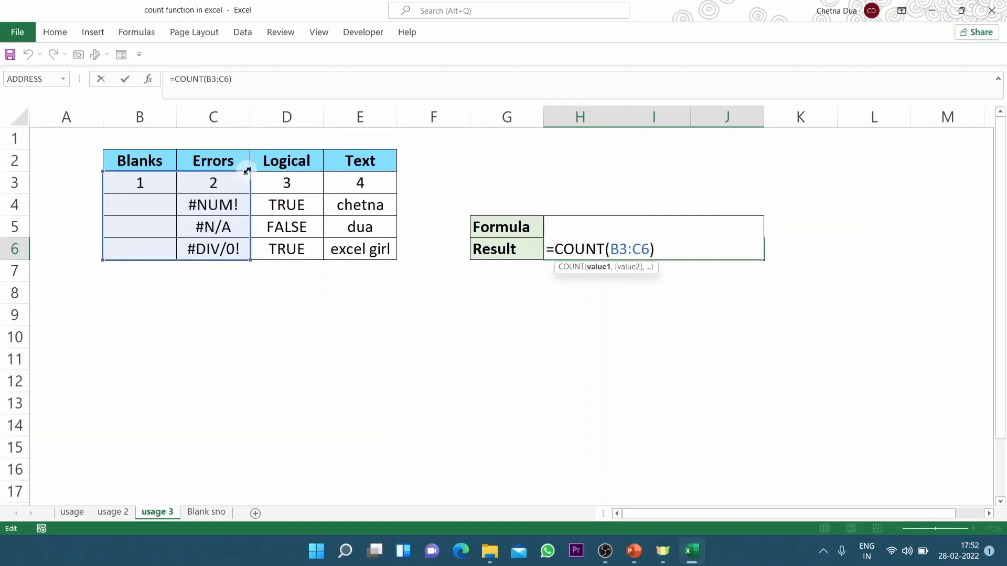
drag(249, 171, 315, 170)
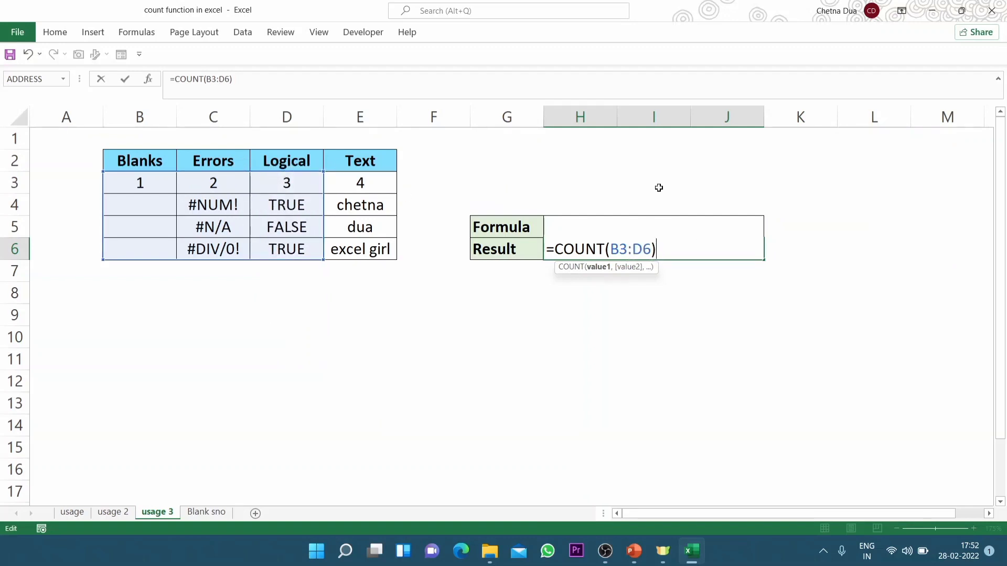
key(ctrl+Return)
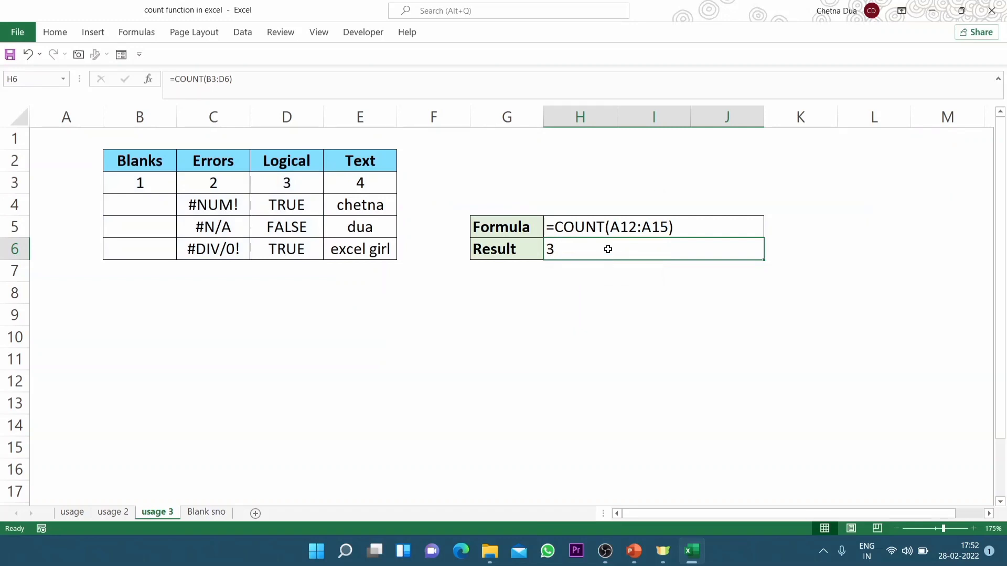
Replace the Result cell's COUNT range with E3:E6 to count only the Text column, and check it against the text cells
key(F2)
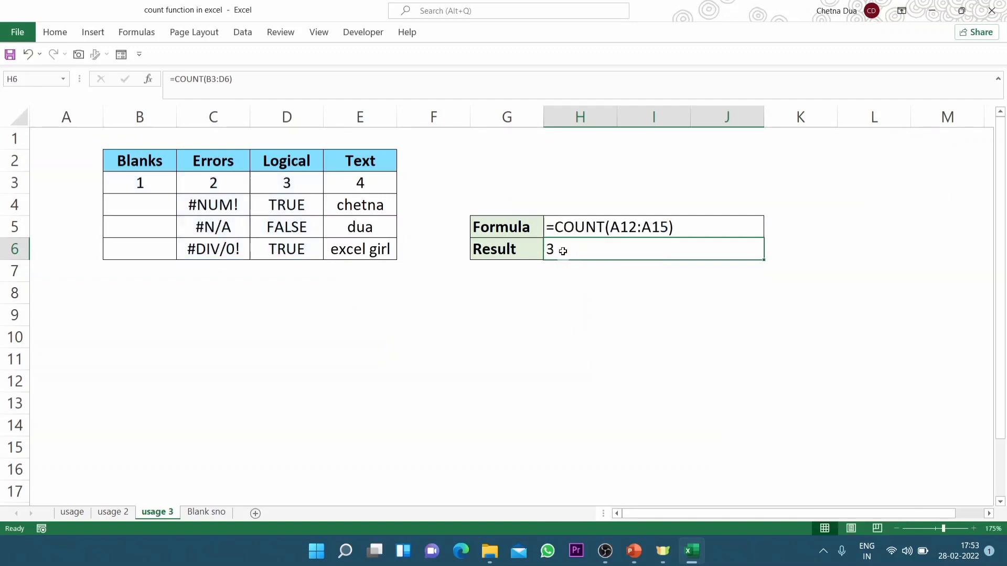
double_click(618, 249)
drag(651, 250, 614, 250)
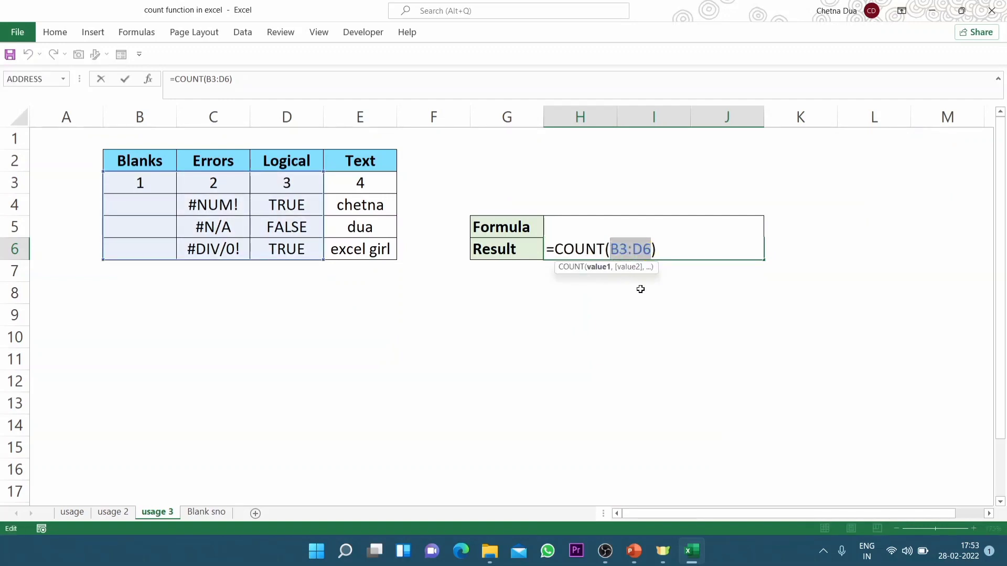
key(BackSpace)
drag(360, 183, 360, 249)
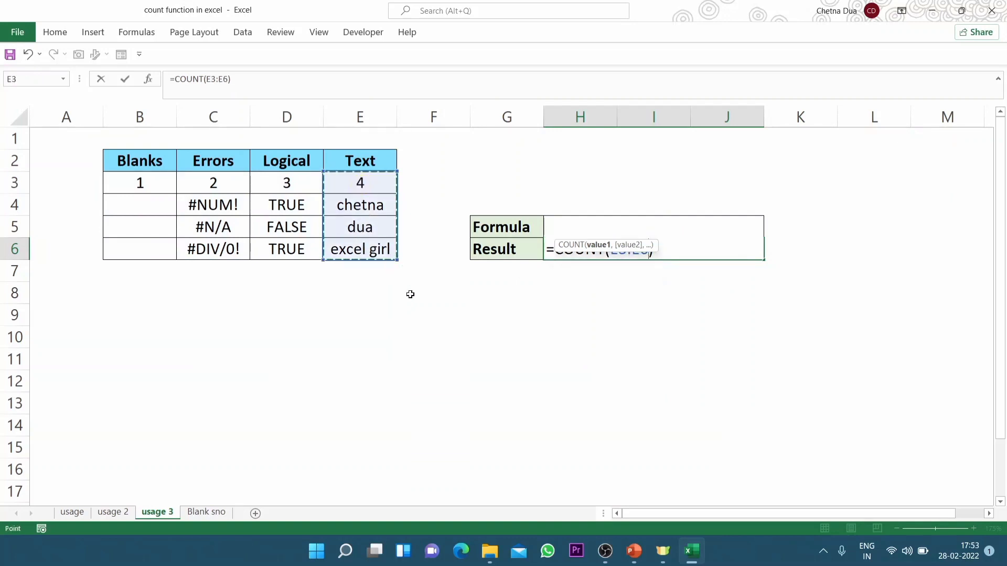
key(Return)
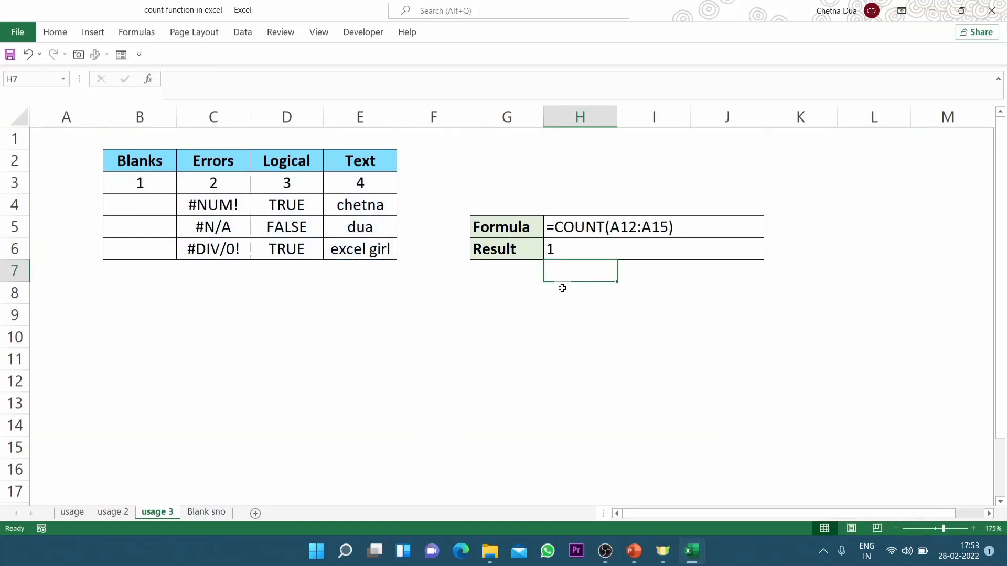
click(588, 245)
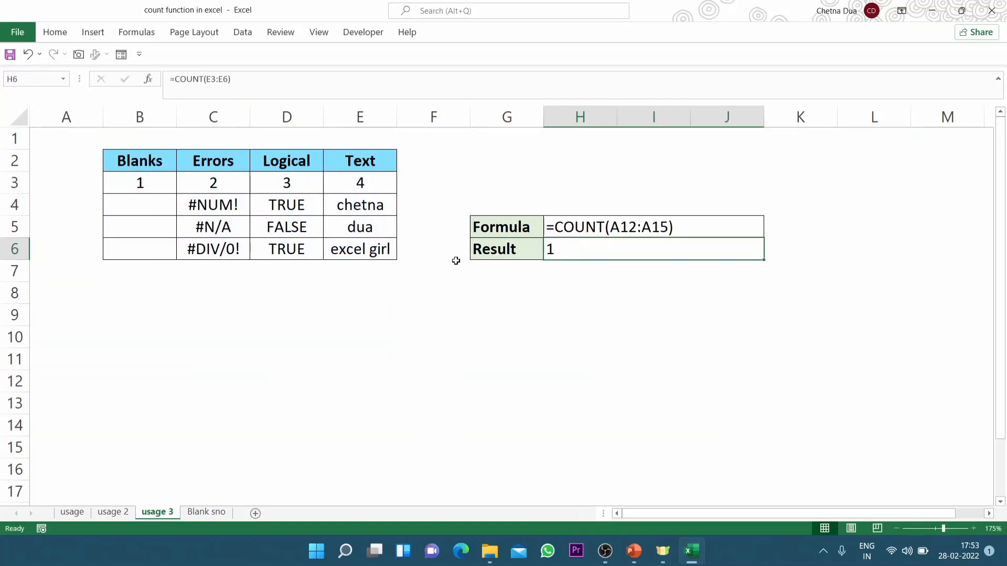
drag(348, 205, 362, 249)
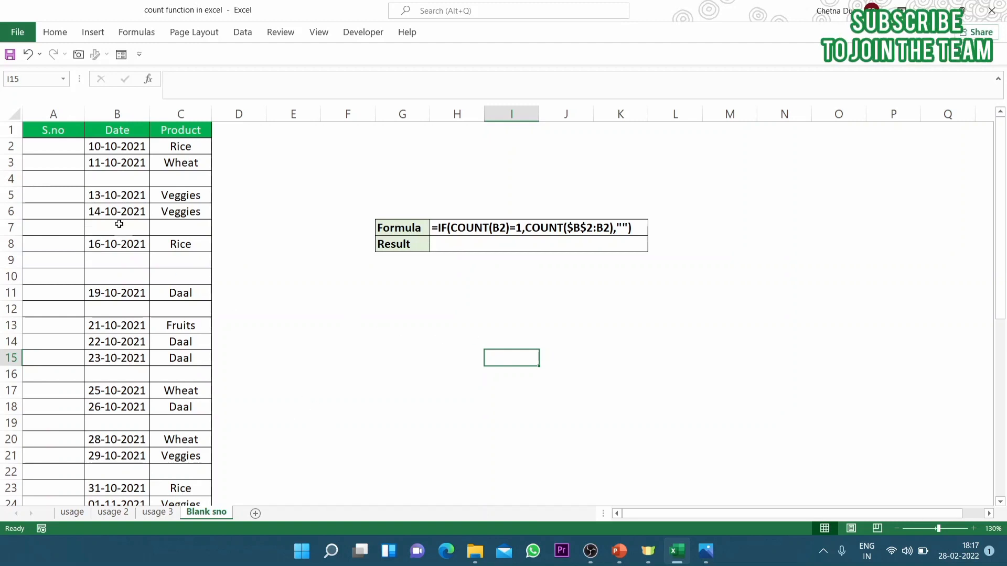
On the Blank sno sheet, examine the empty S.no column and the blank rows 4, 7, 9, 10, 12 and 16 of the table
click(60, 143)
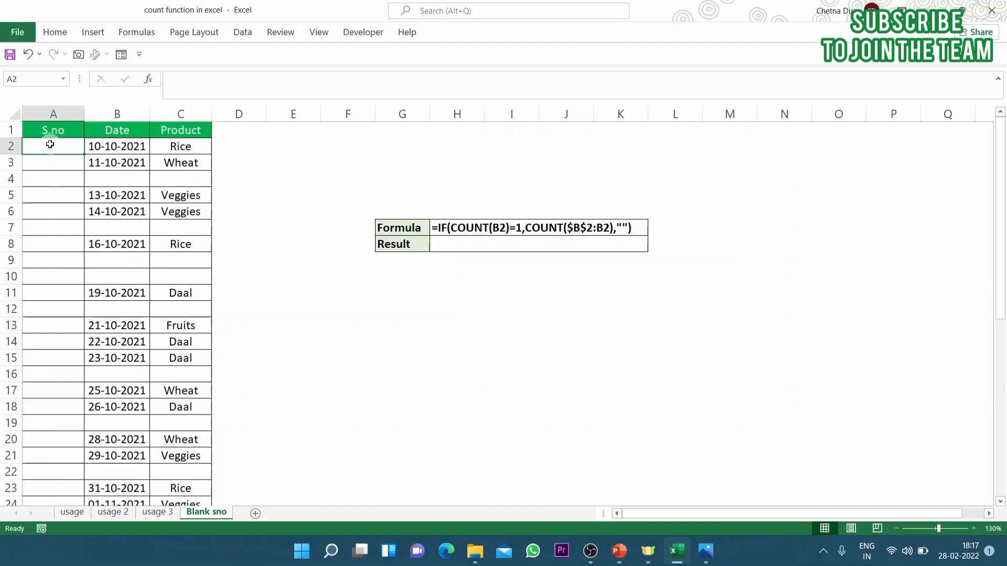
click(7, 182)
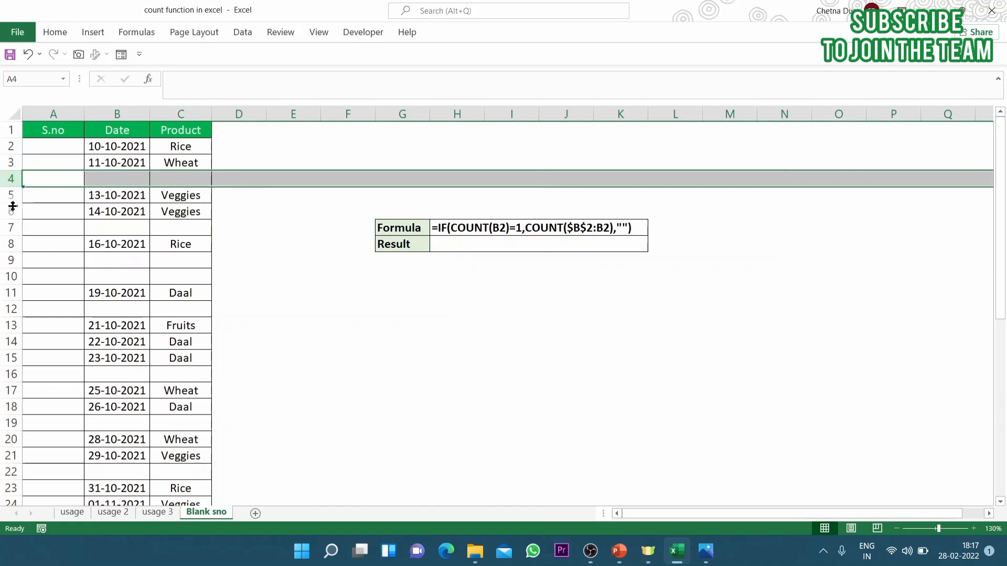
key(shift+F8)
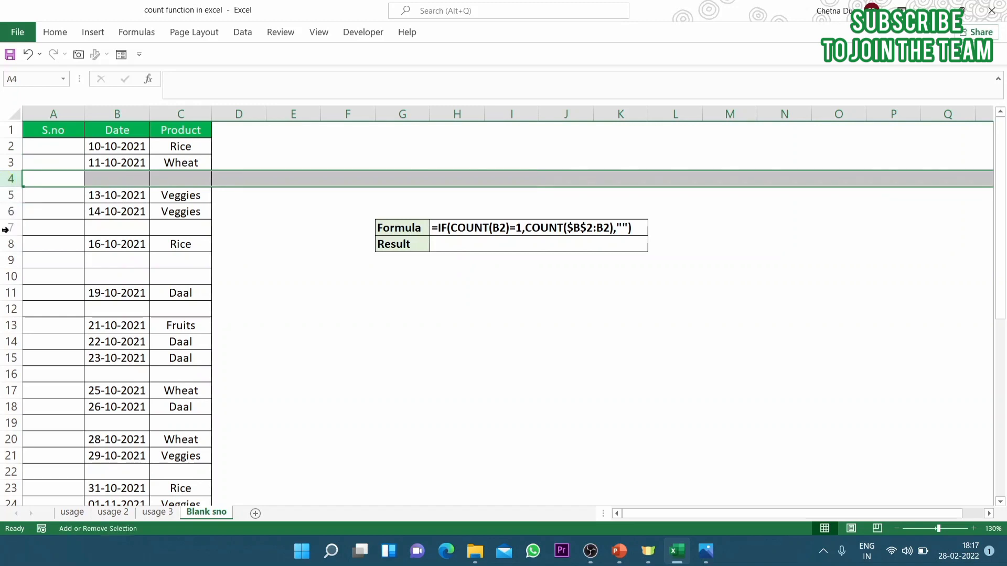
click(7, 228)
click(8, 260)
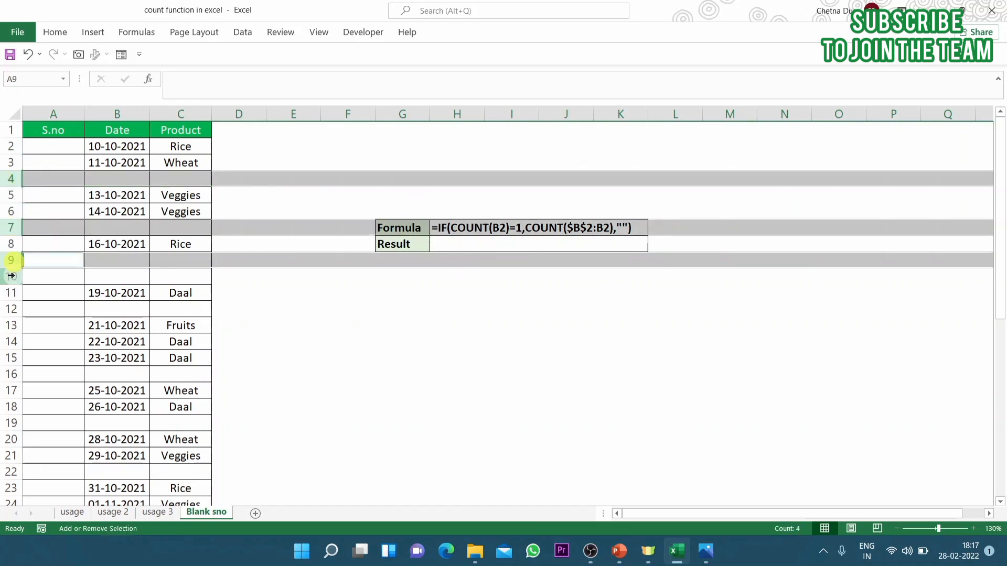
click(11, 276)
click(8, 309)
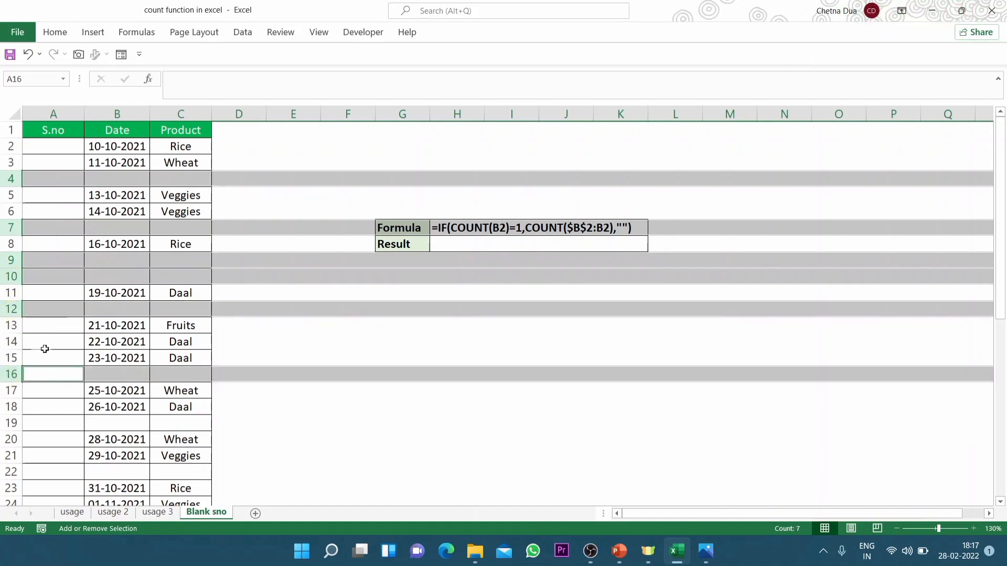
click(272, 407)
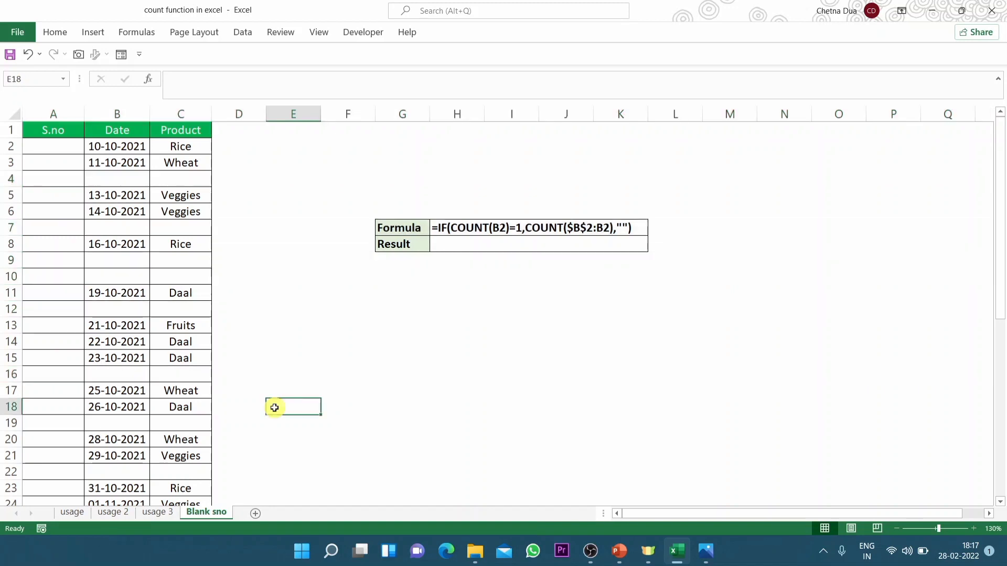
Number the S.no column from A2 with 1, 2, 3 and 4, fill the series down the table, and review the numbered rows
click(38, 147)
text(1)
key(Return)
text(2)
key(Return)
text(3)
key(Return)
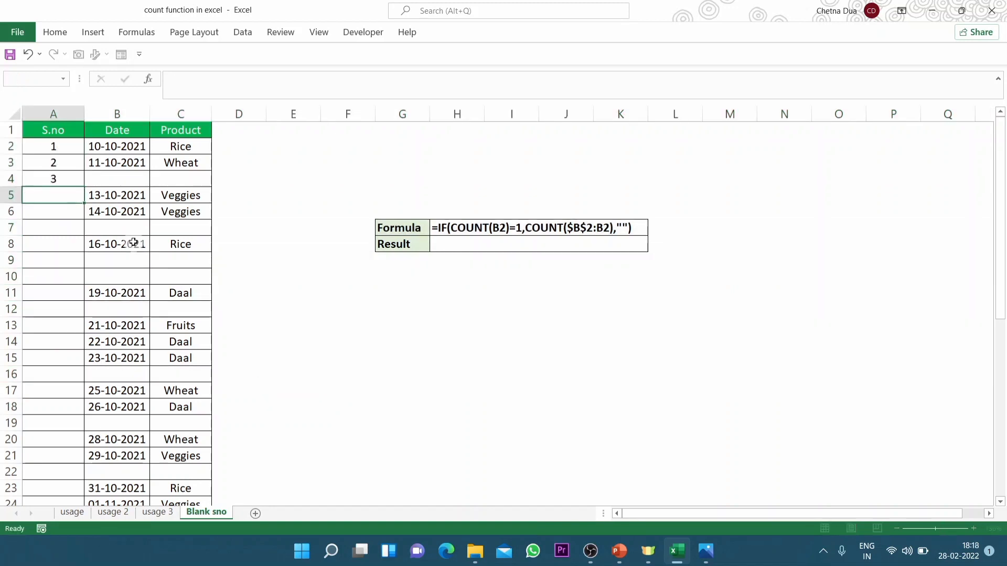
text(4)
key(Return)
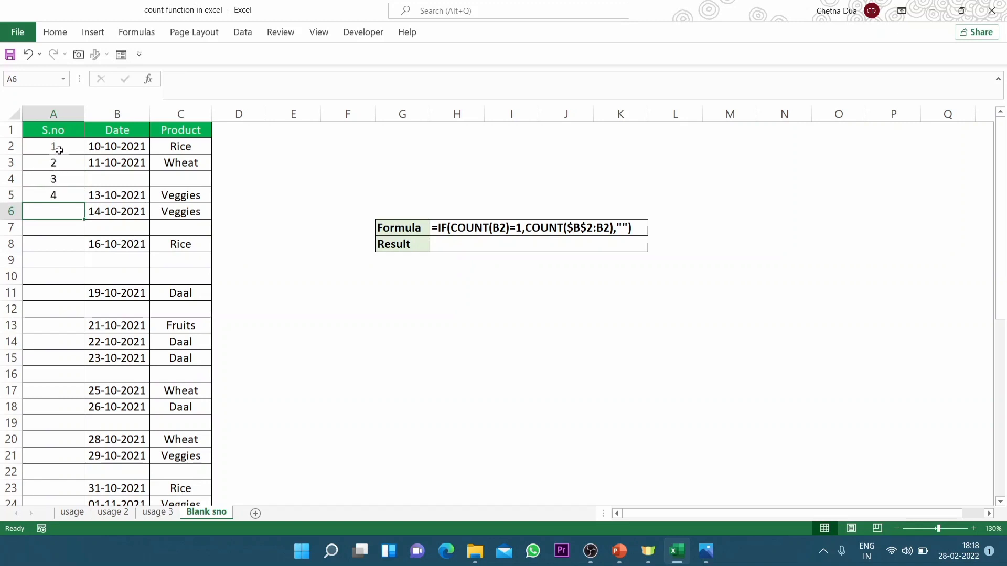
drag(58, 147, 74, 195)
double_click(83, 202)
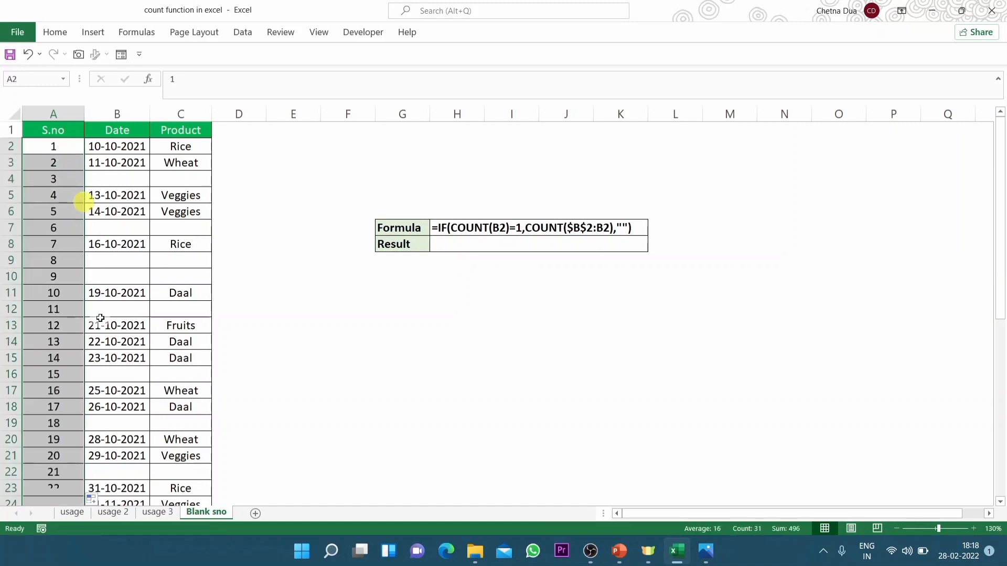
scroll(104, 181, down, 4)
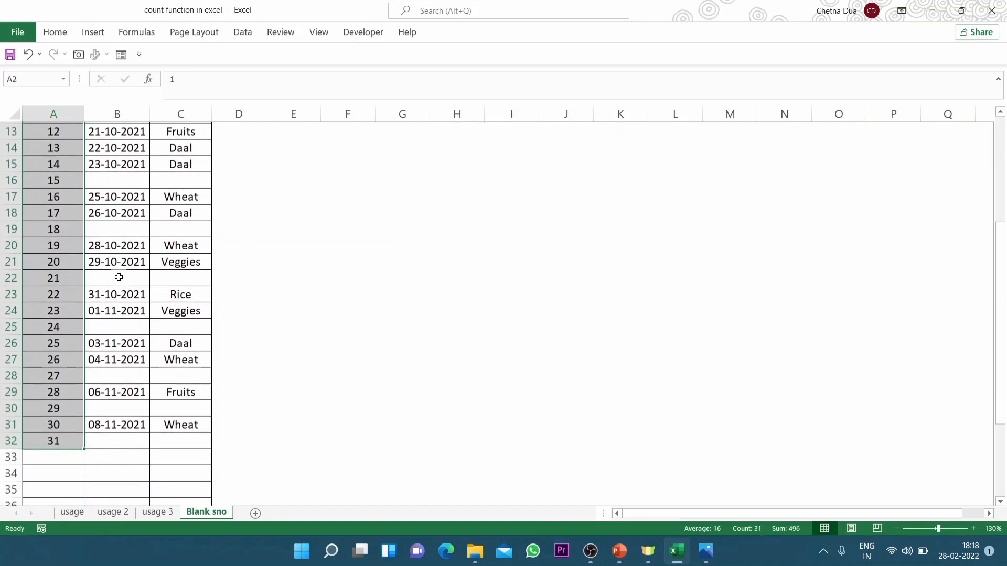
scroll(90, 181, up, 4)
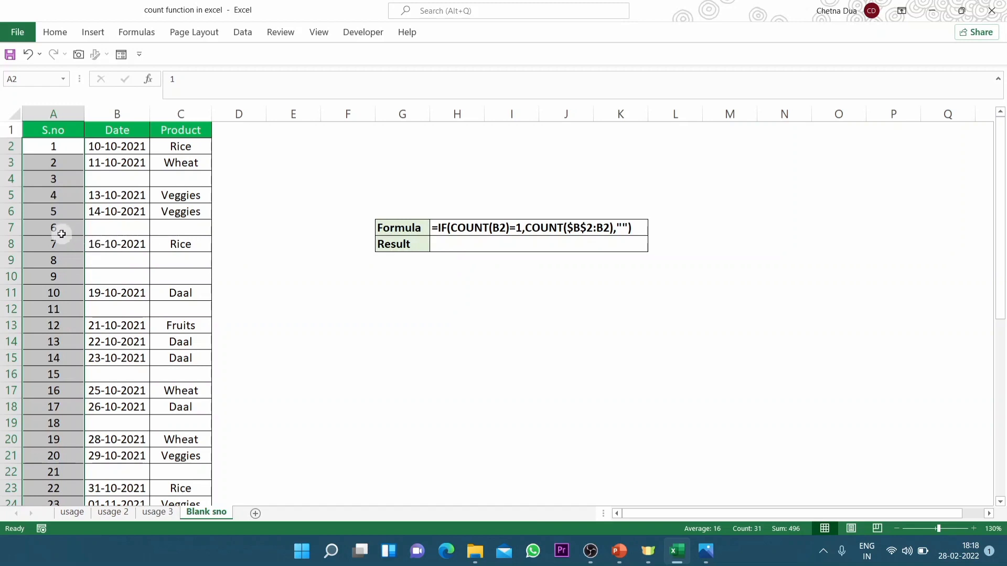
Undo the filled series and the manually entered serial numbers in the S.no column
key(ctrl+z)
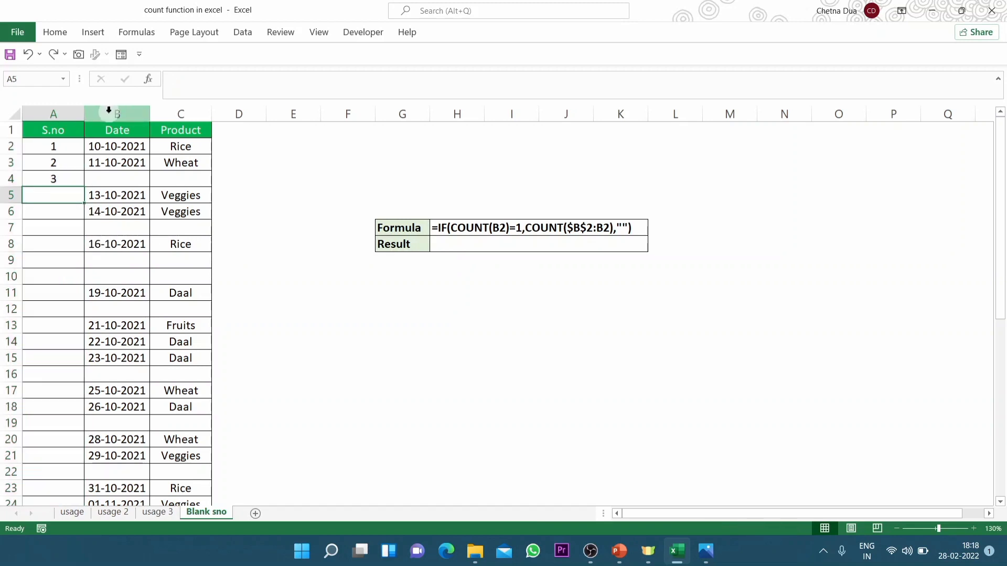
key(ctrl+z)
key(ctrl+z)
key(ctrl+z)
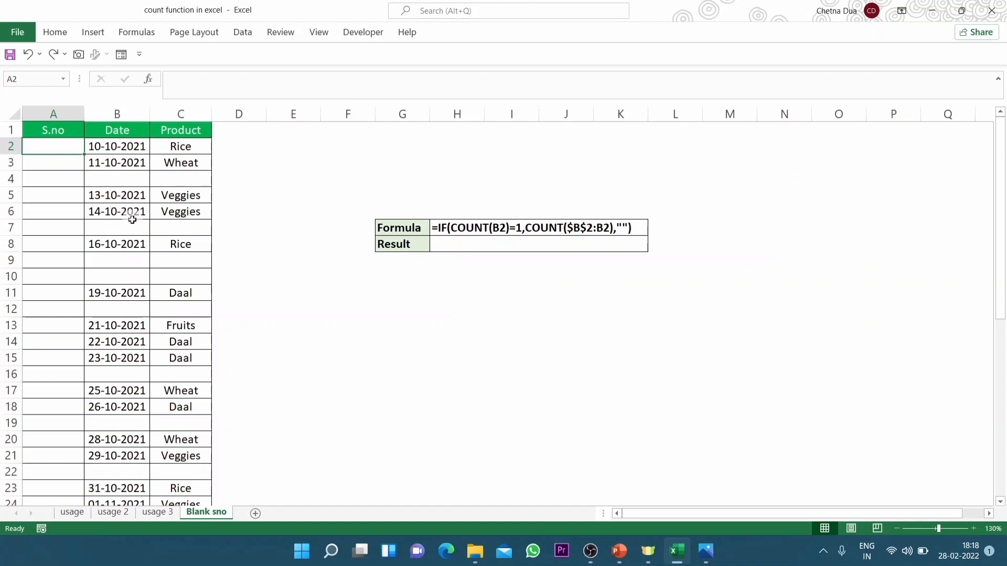
Start an IF formula in cell A2 of the S.no column
text(=)
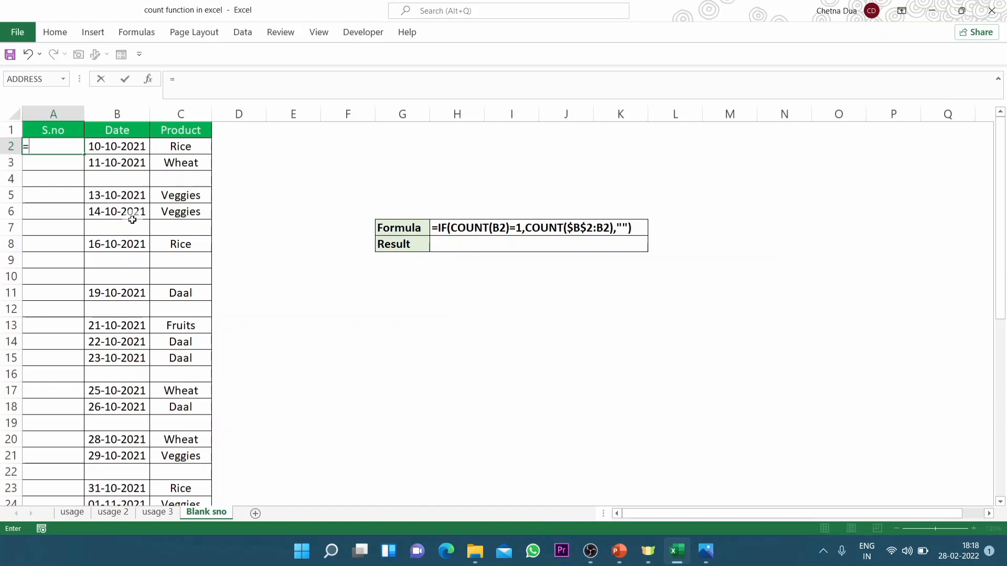
text(if)
key(Tab)
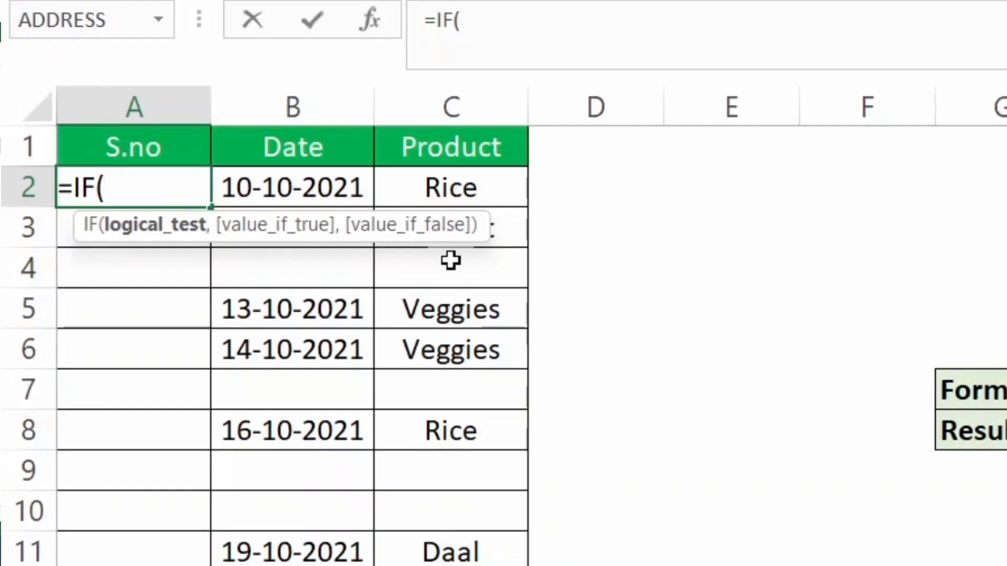
click(146, 195)
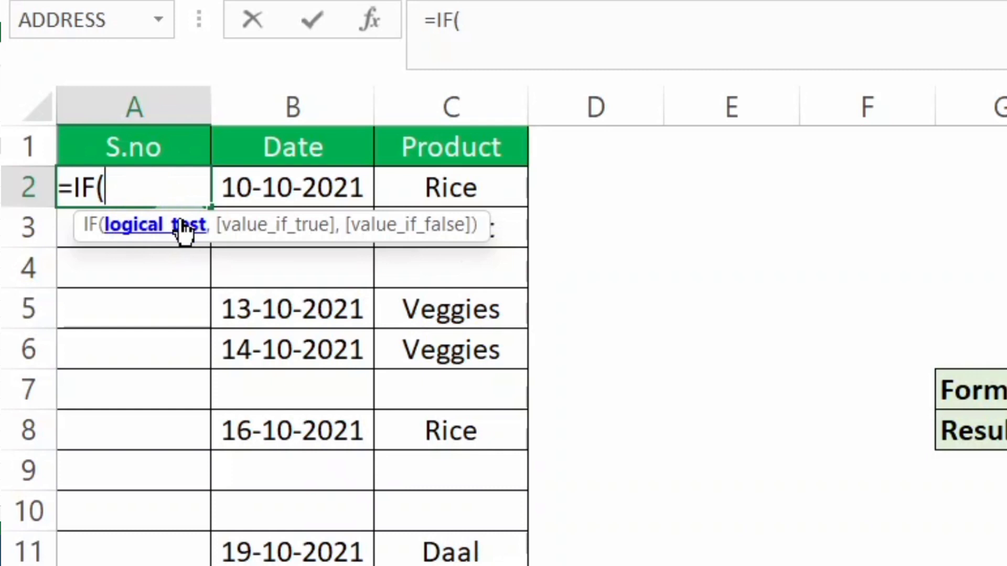
click(288, 189)
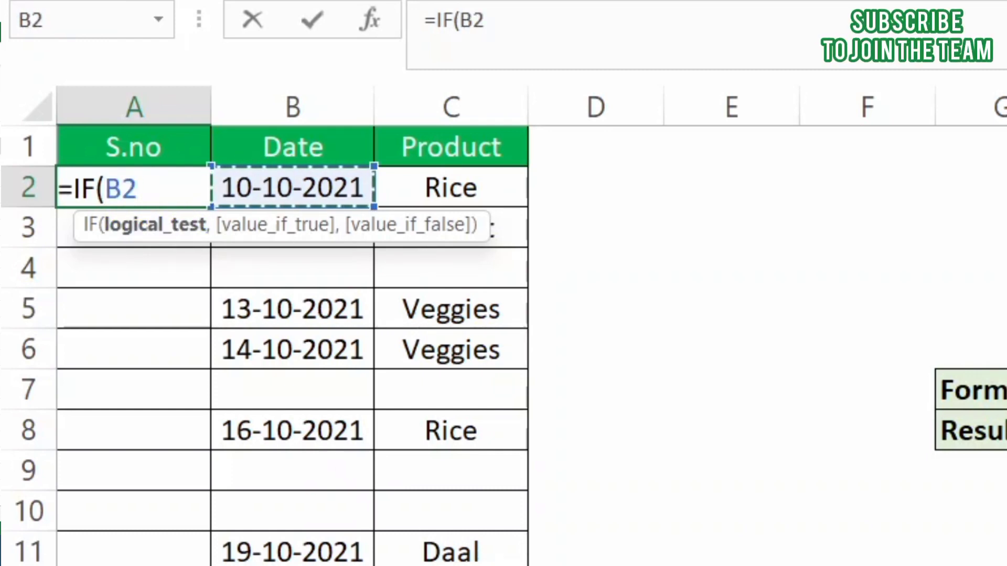
key(BackSpace)
key(BackSpace)
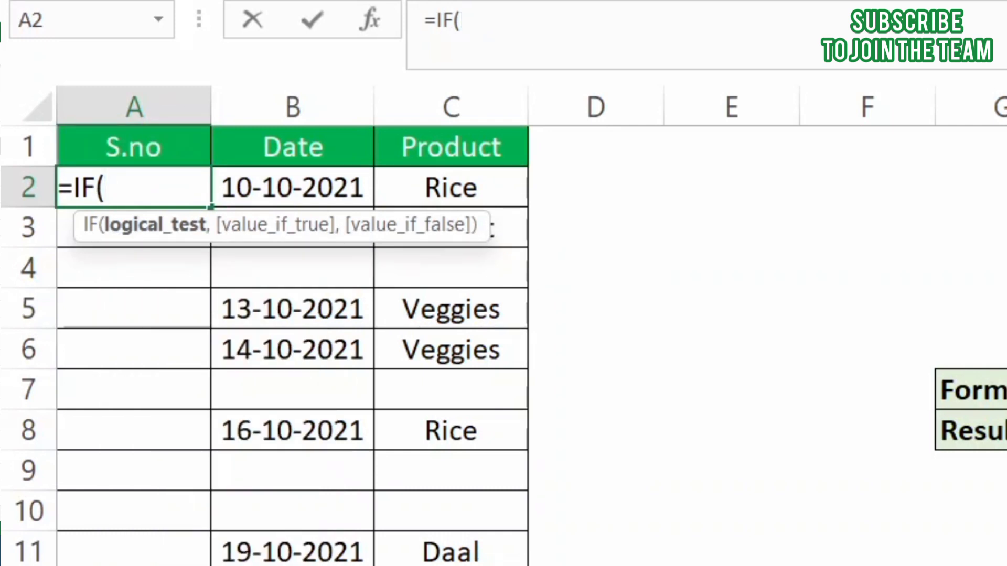
Enter COUNT(B2)=1 as the logical test of the IF formula in A2
text(coun)
key(Tab)
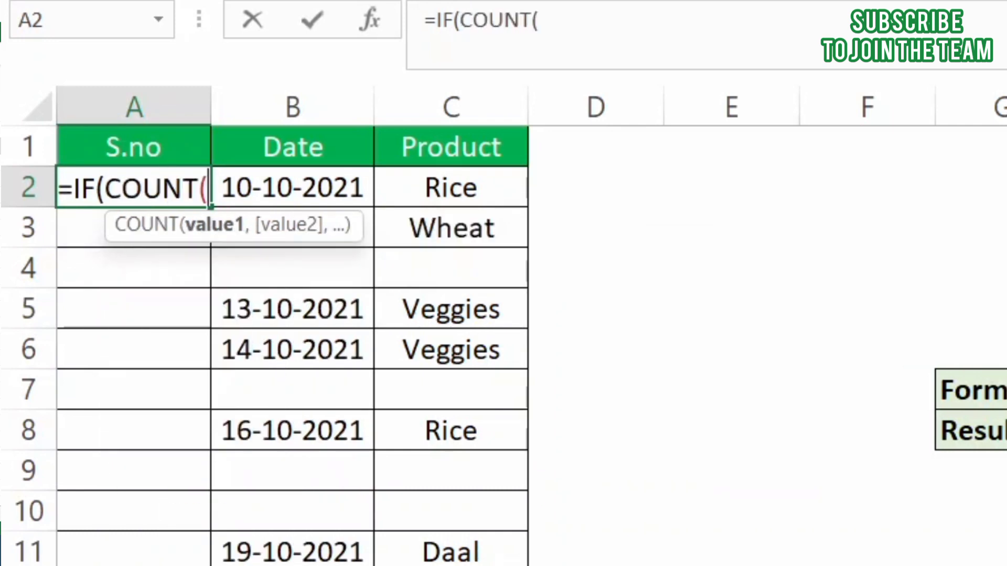
click(328, 199)
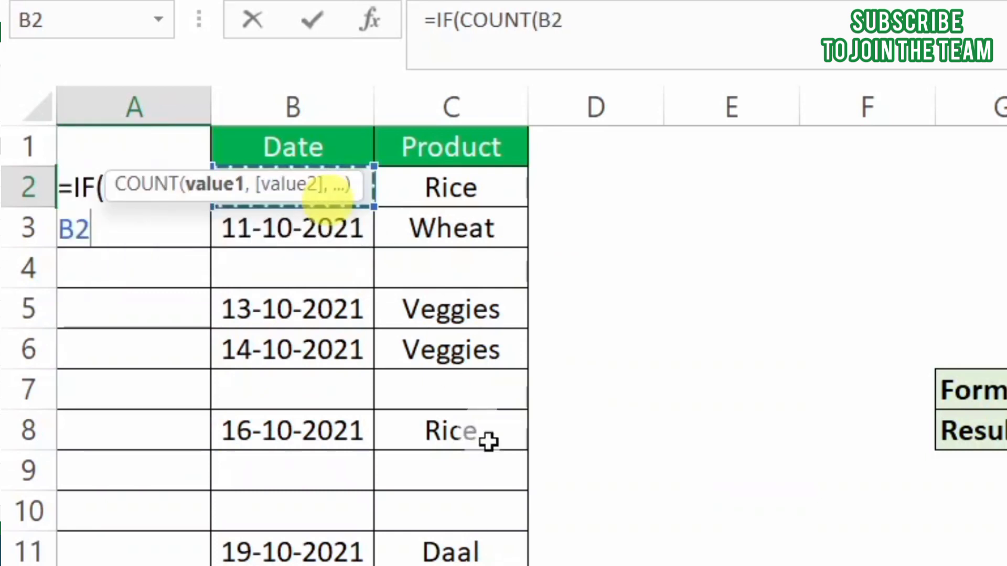
text())
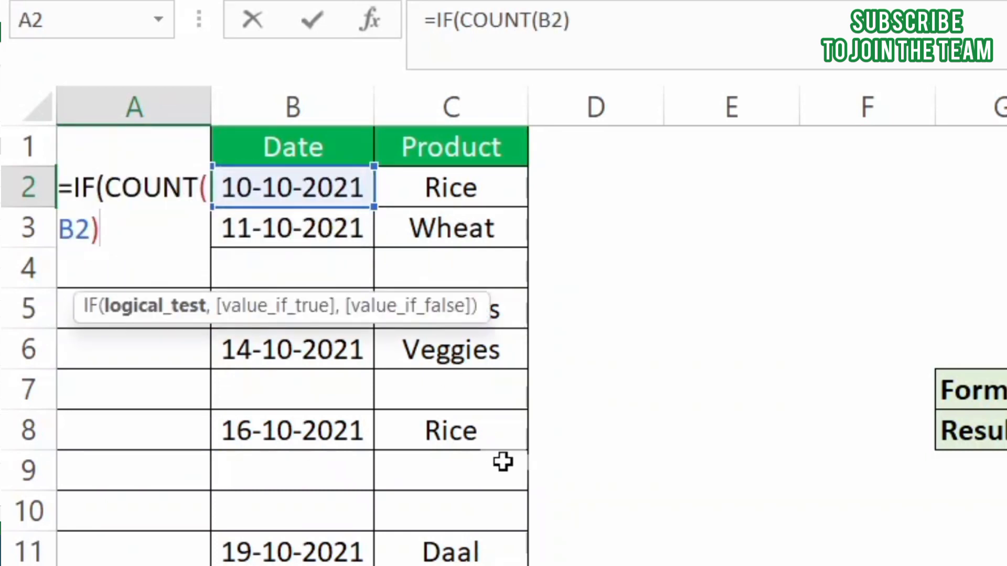
text(=1)
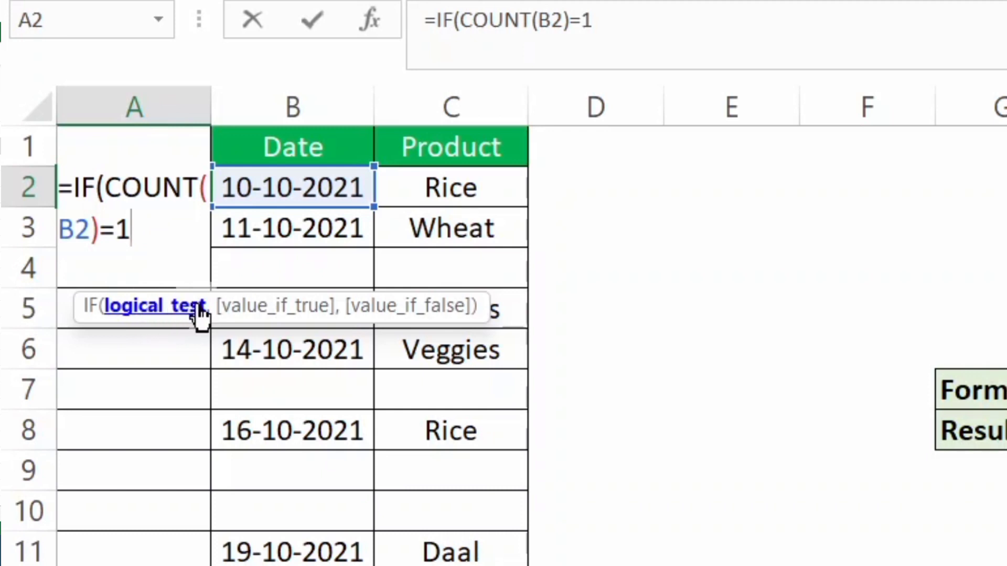
text(,)
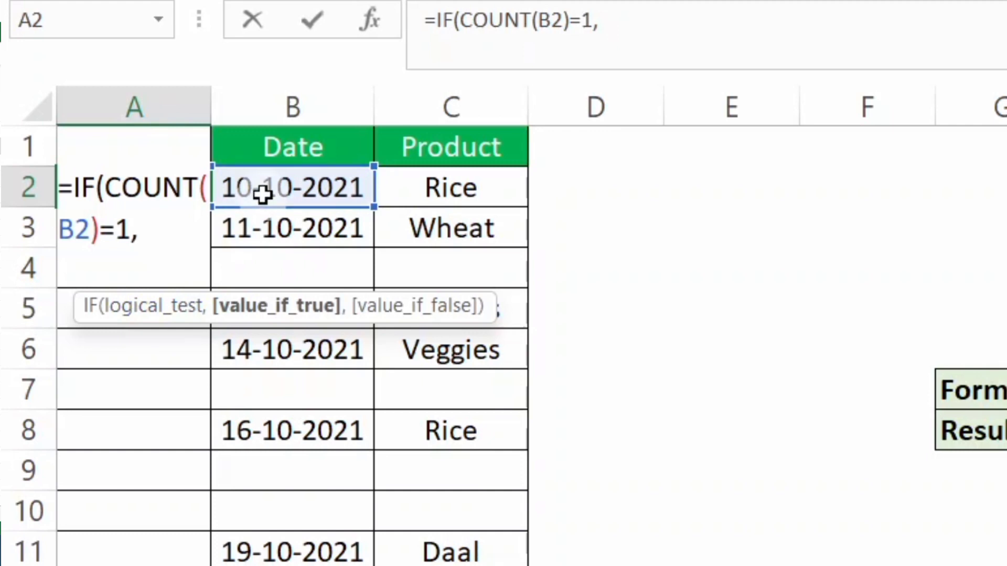
Add COUNT(B2:B2) as the value-if-true argument of the IF formula
text(count)
key(Tab)
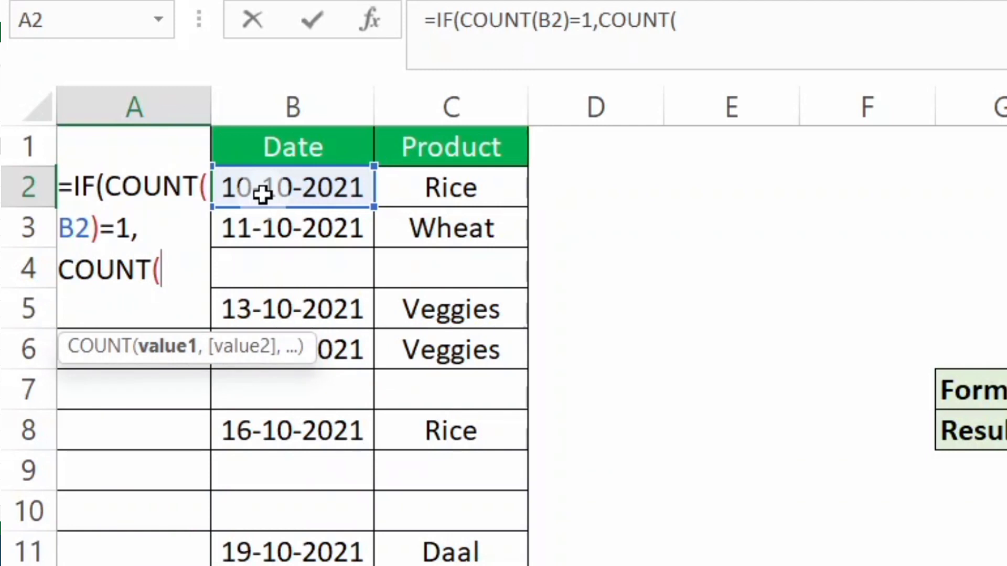
click(262, 194)
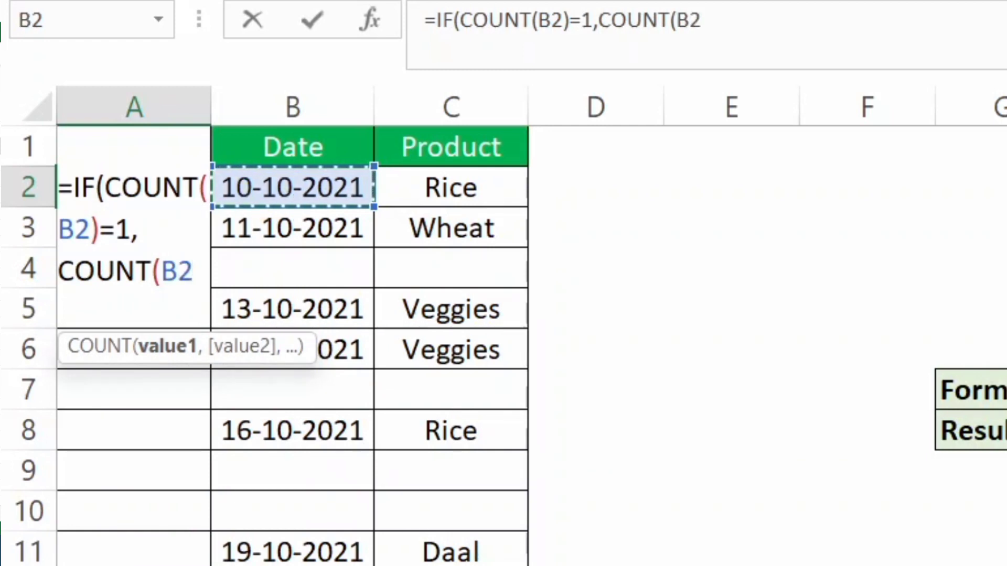
text(:B2B2))
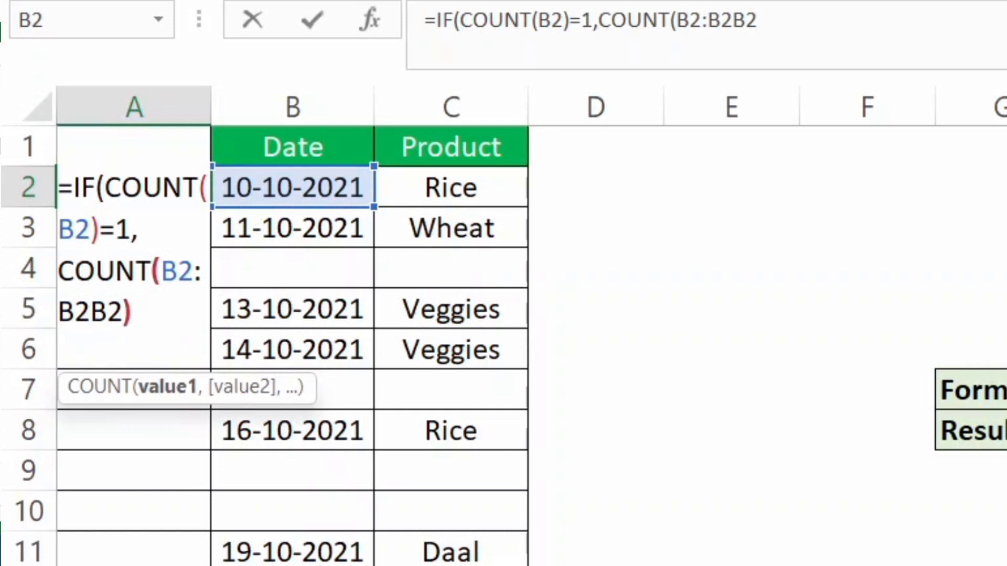
click(101, 318)
key(BackSpace)
key(BackSpace)
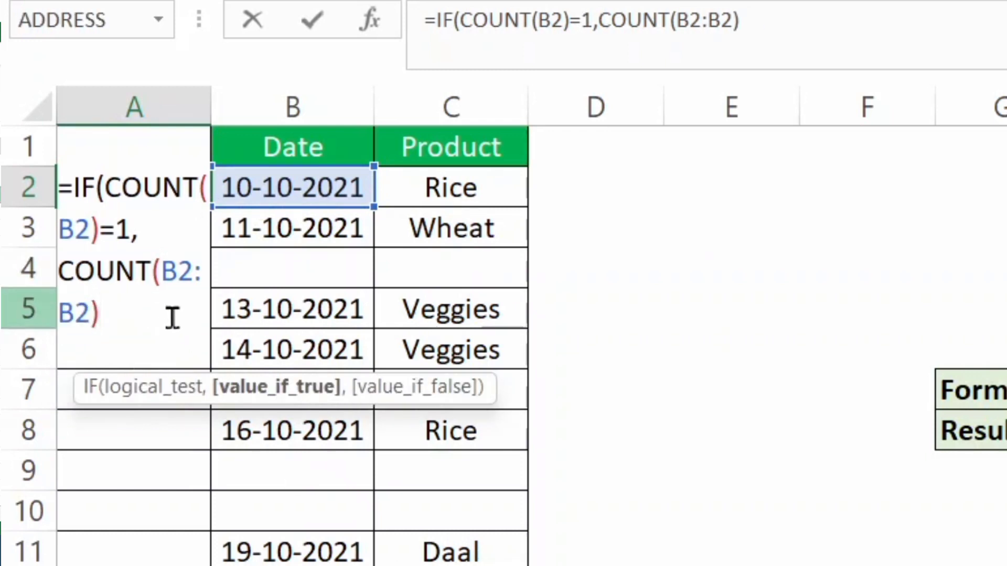
Make the first B2 reference of the value-if-true COUNT range absolute, so the range reads $B$2:B2
click(172, 317)
click(177, 289)
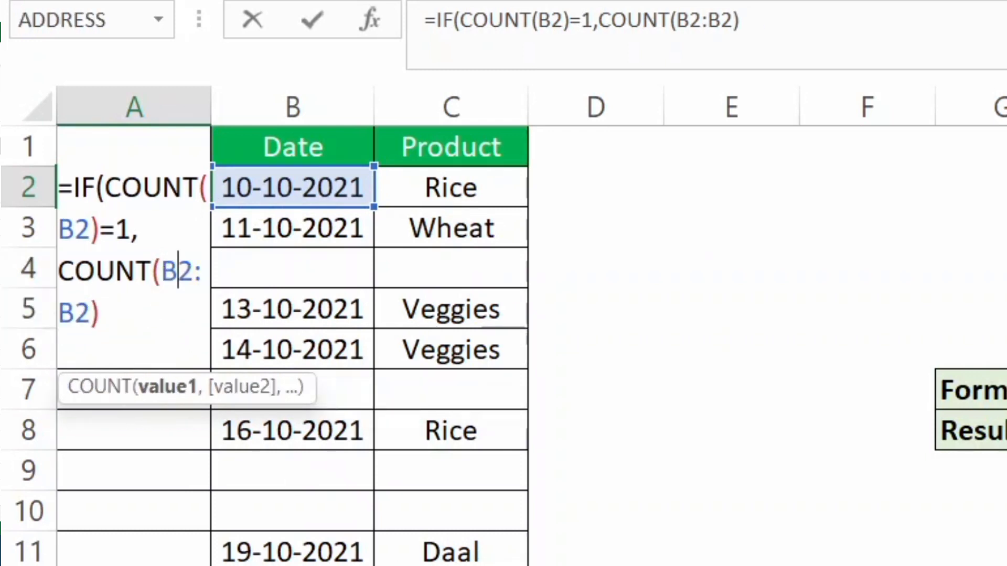
key(F4)
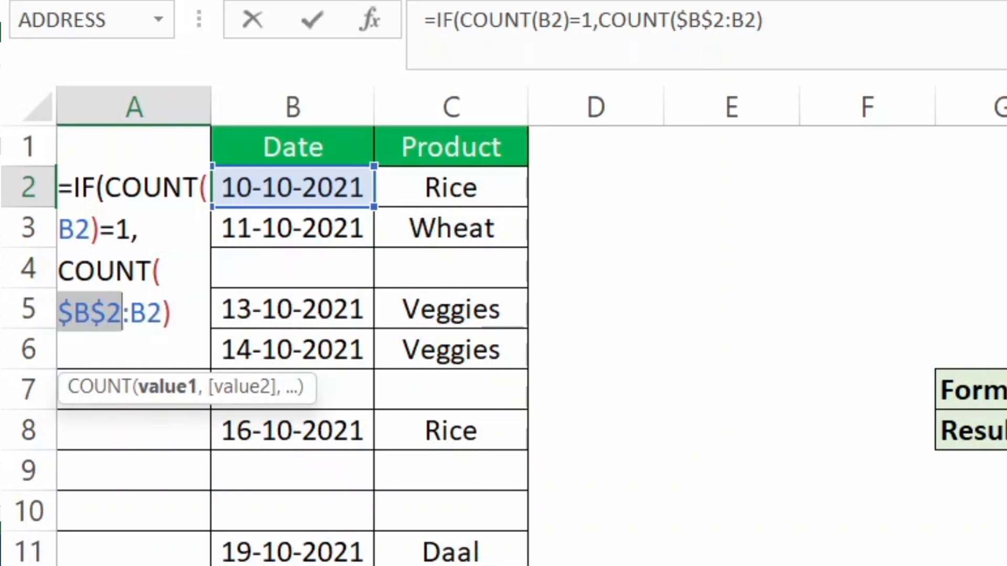
click(174, 314)
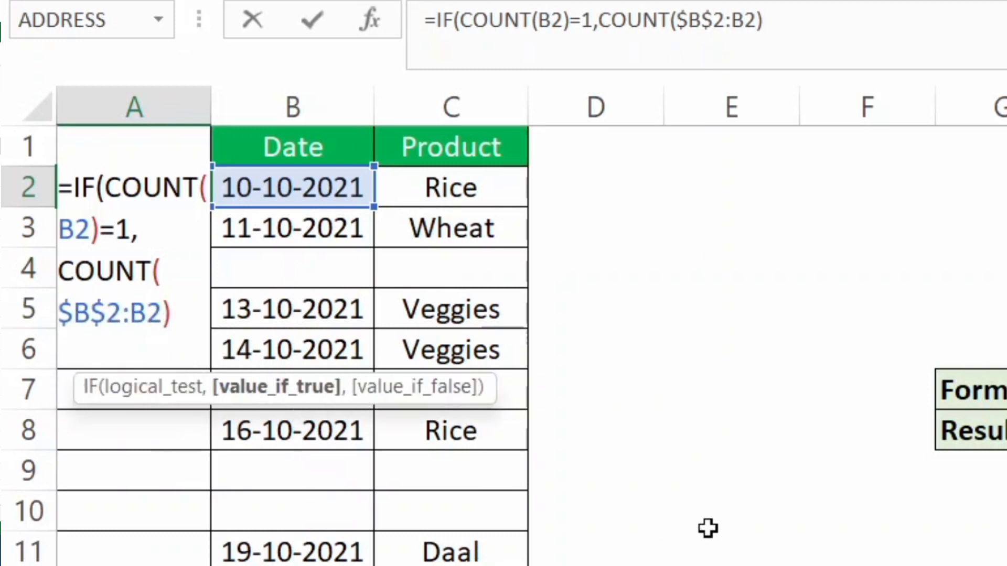
Set the value-if-false argument to an empty string "", close the IF formula and commit it in A2
text(,)
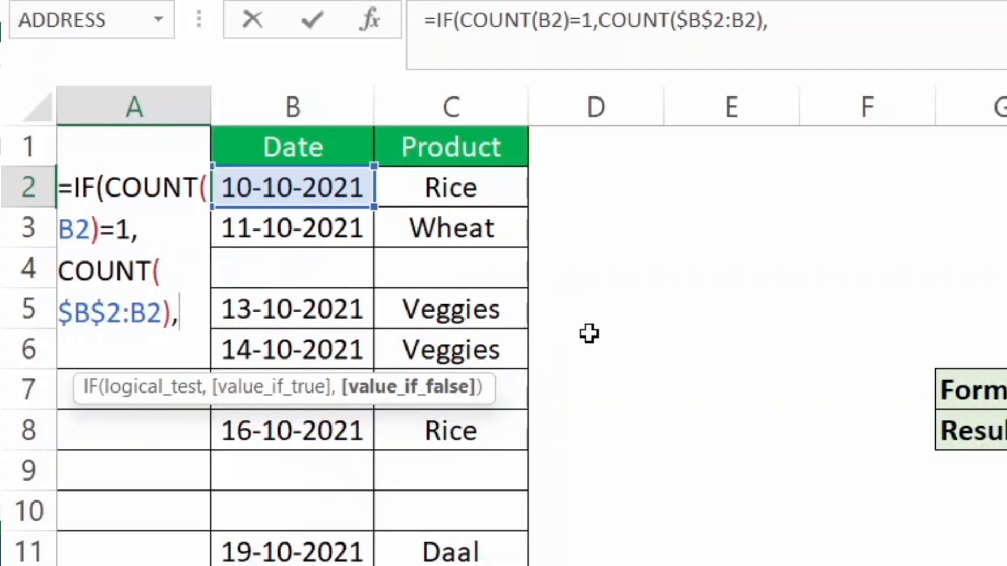
text("")
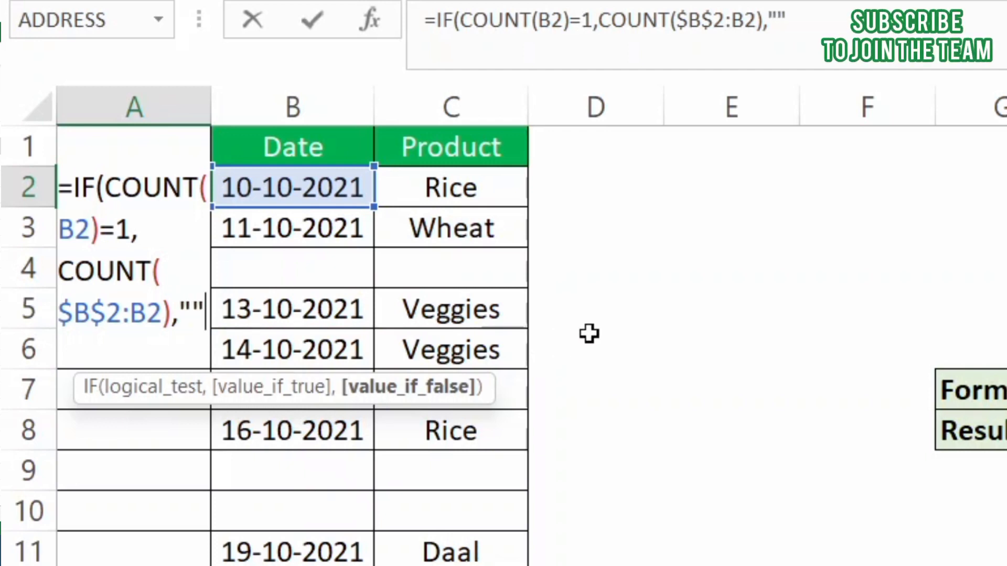
text())
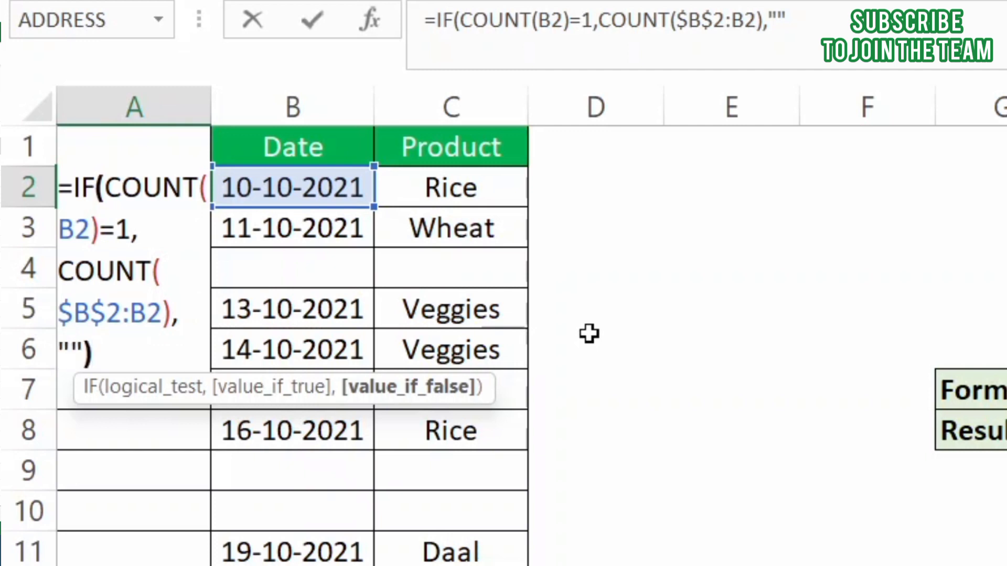
key(Return)
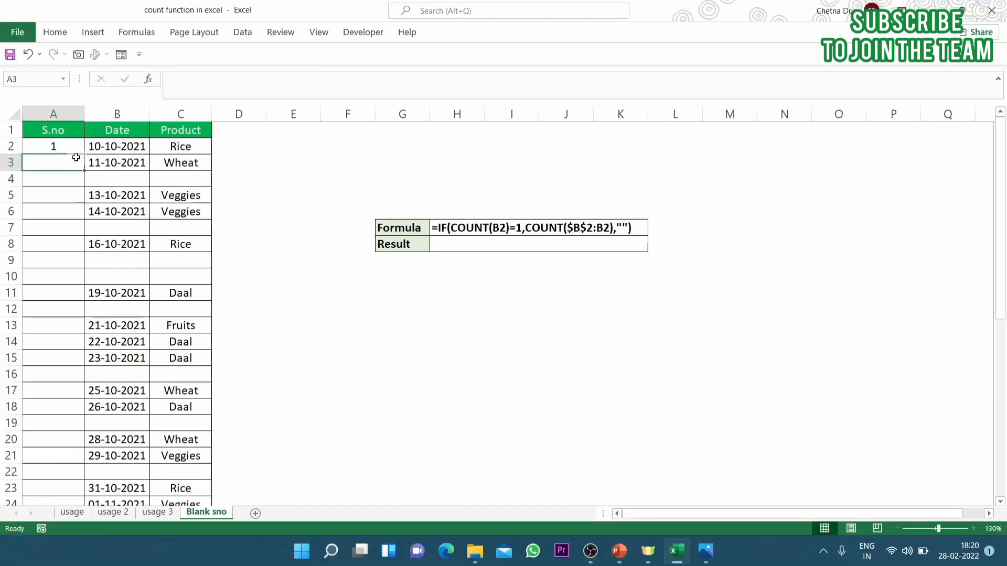
Fill the A2 formula down the S.no column to row 31 and review the serial numbers
click(185, 188)
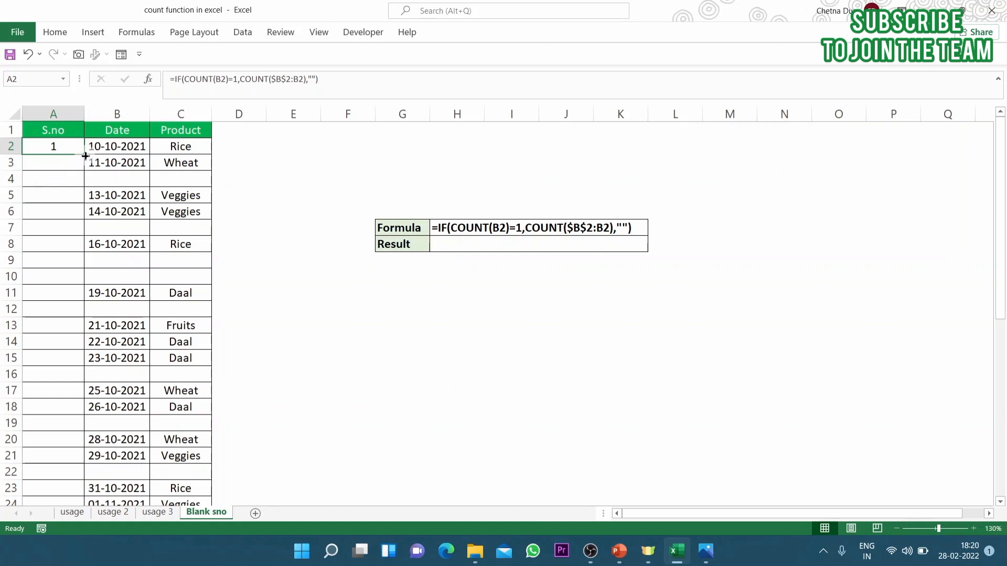
drag(85, 156, 63, 402)
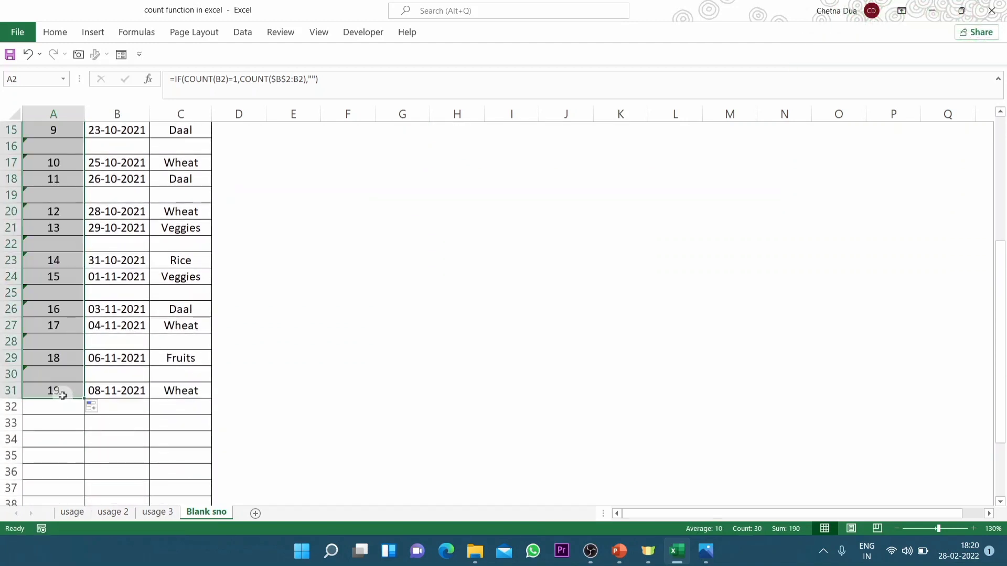
scroll(96, 409, up, 5)
scroll(98, 410, down, 5)
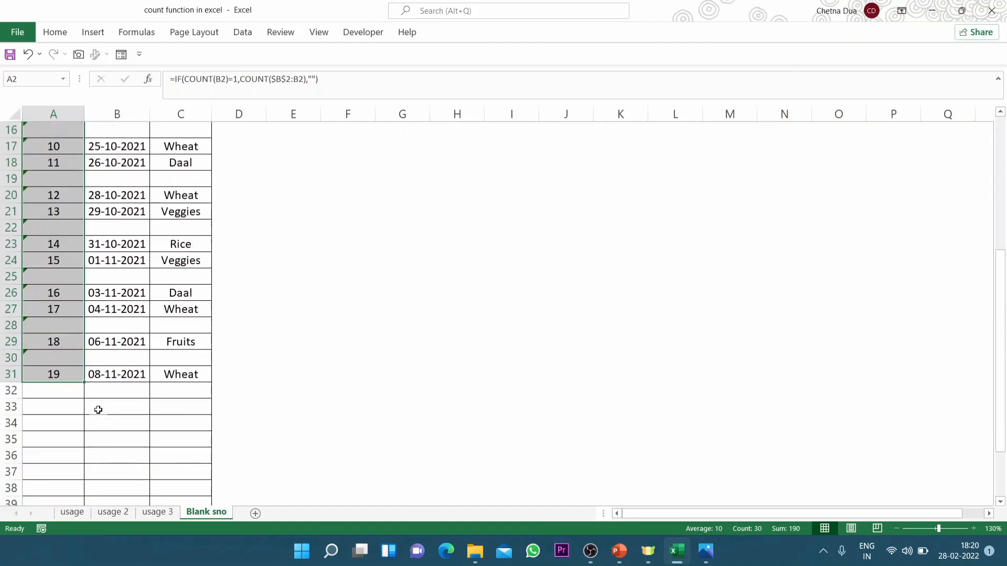
scroll(96, 409, up, 5)
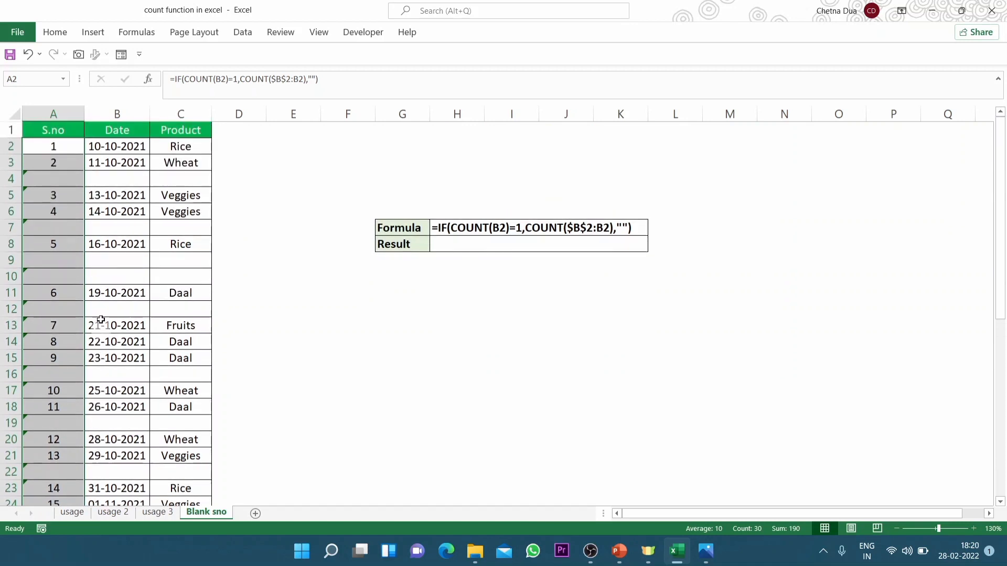
Ignore the adjacent-cells formula error for the S.no cells from A4 down to A31
click(43, 180)
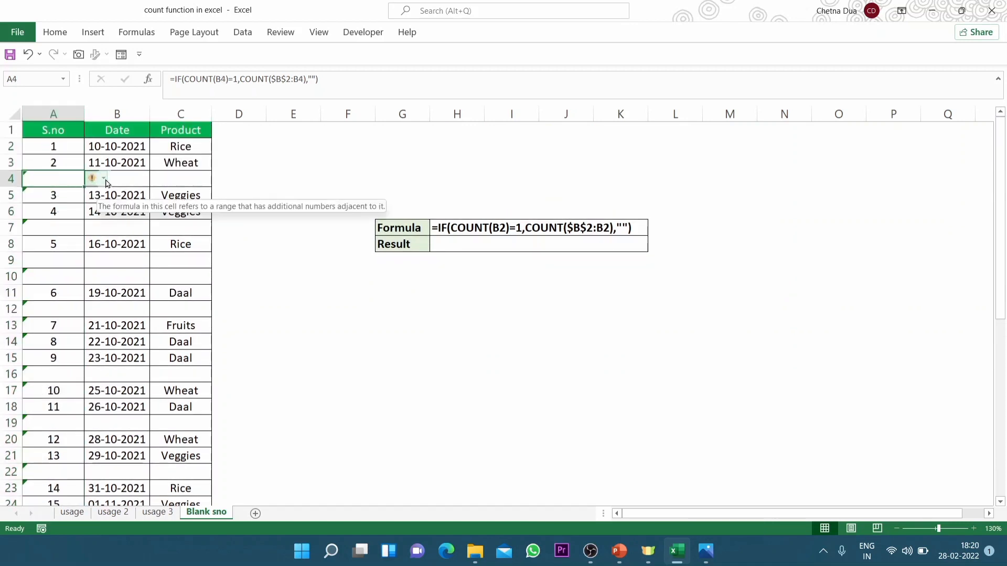
key(ctrl+shift+Down)
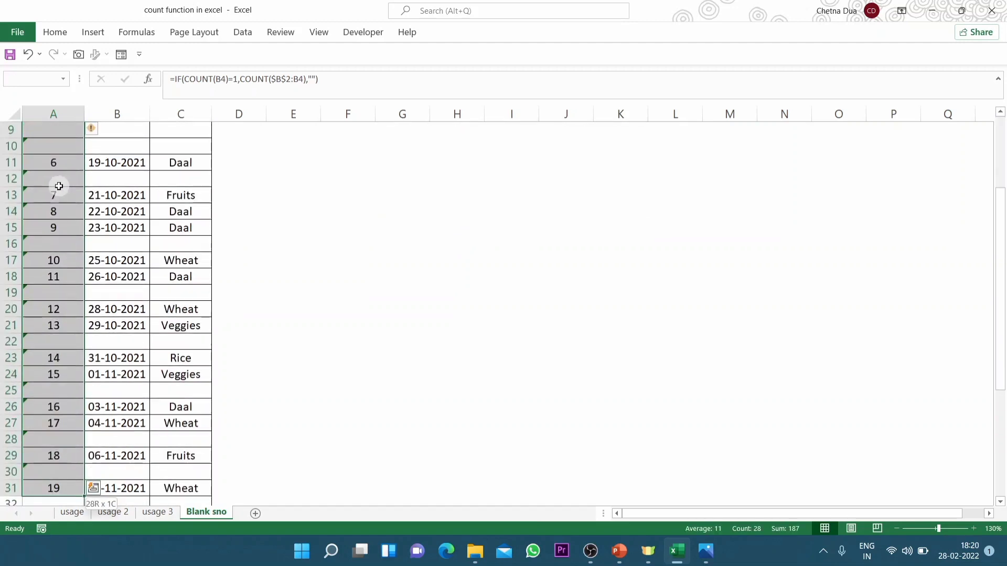
click(97, 136)
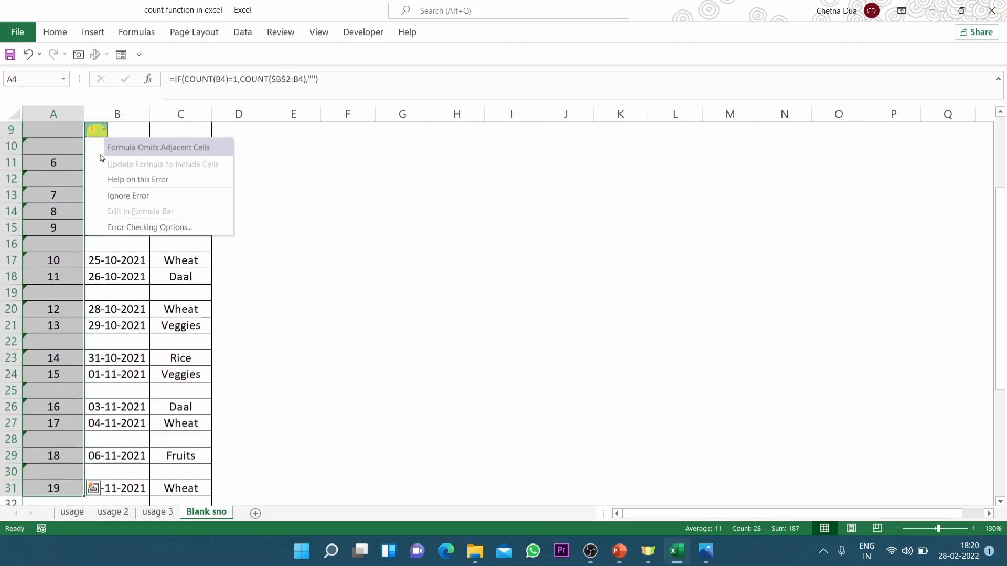
click(124, 199)
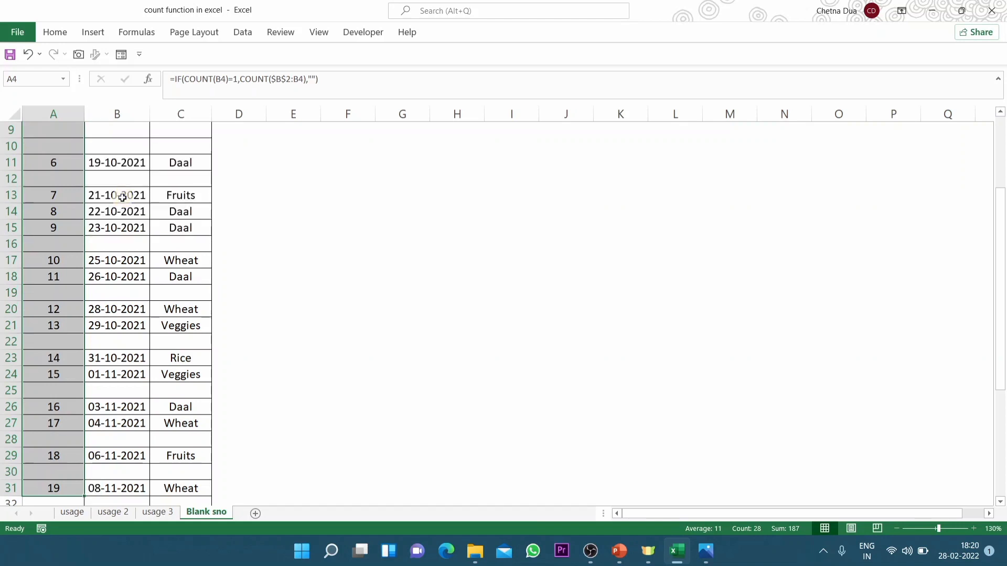
Open the formula in A13 and examine its COUNT(B13)=1 test and its $B$2:B13 counting range
scroll(122, 197, up, 3)
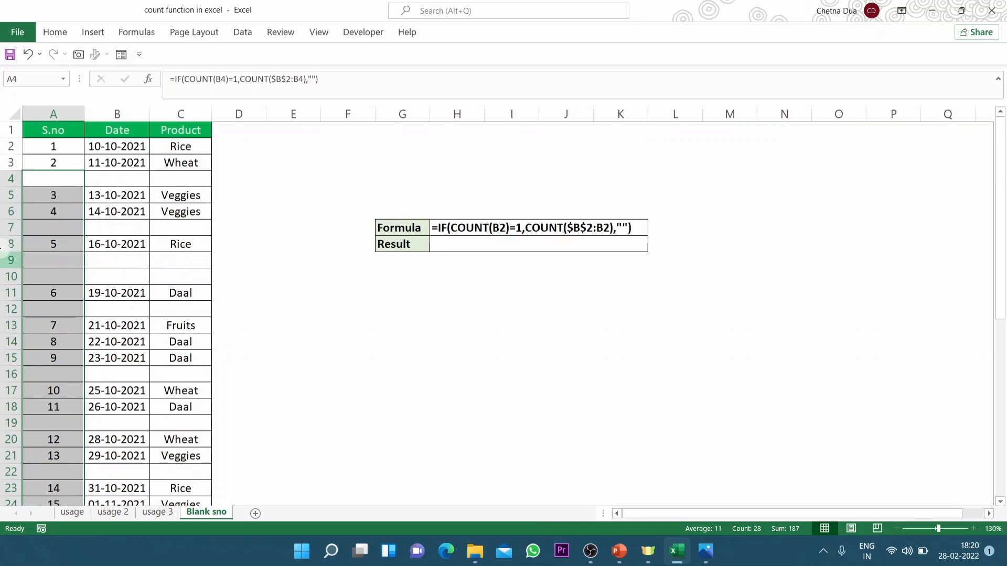
double_click(74, 330)
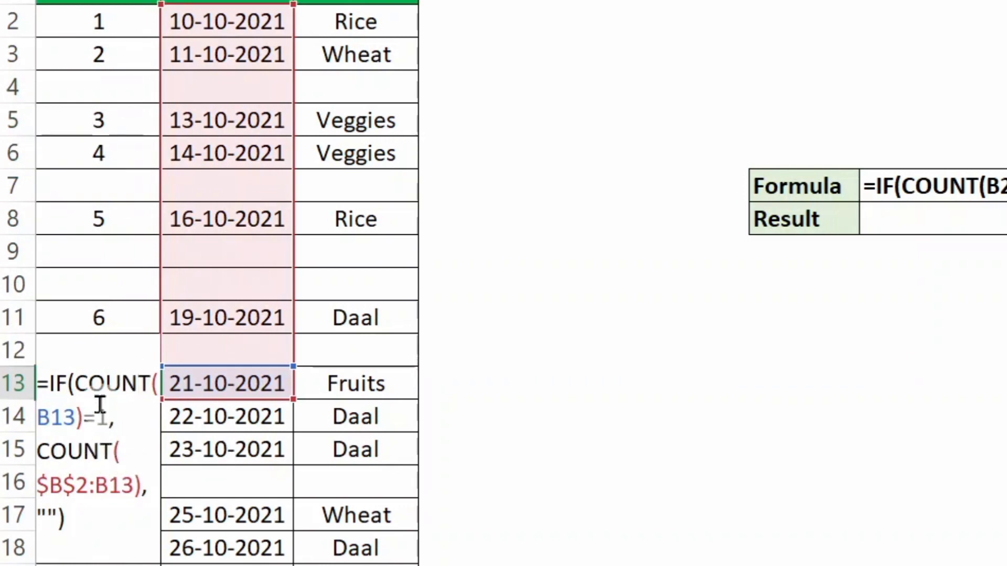
click(112, 386)
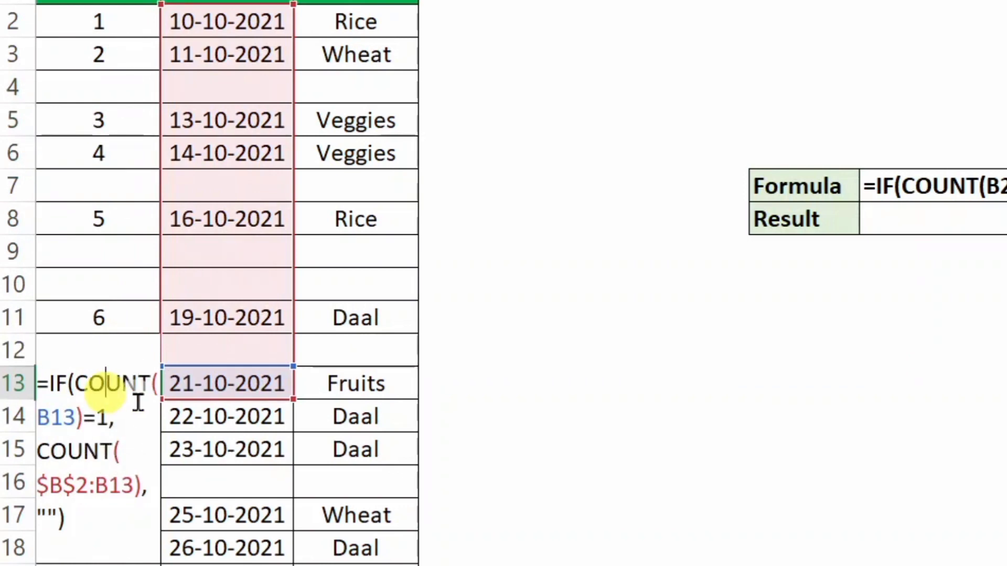
click(48, 426)
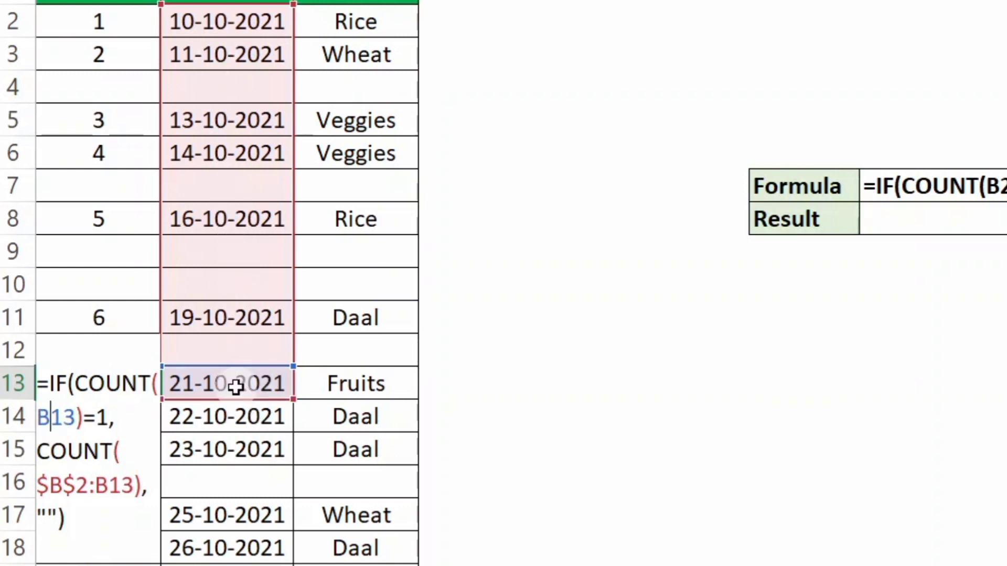
click(76, 486)
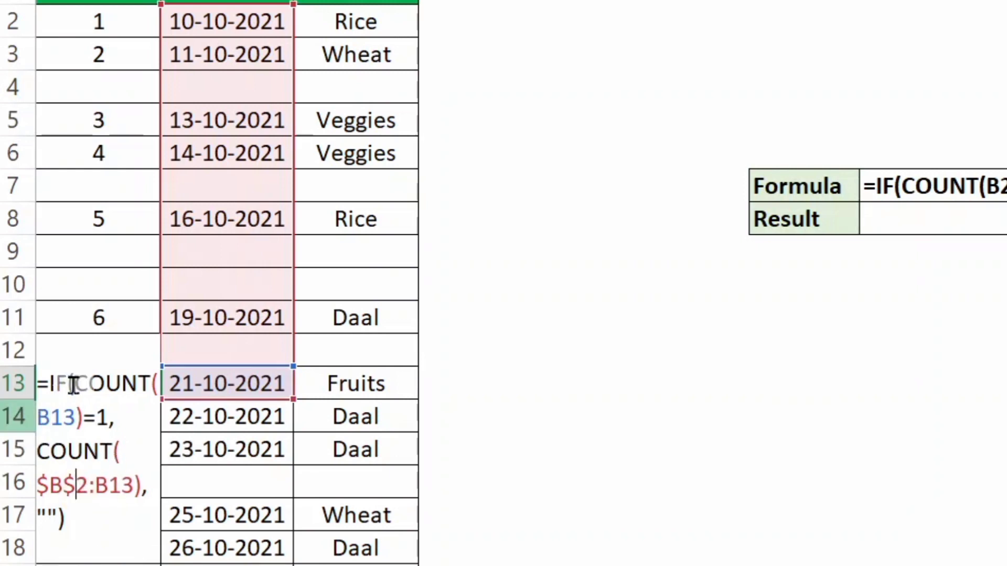
click(63, 416)
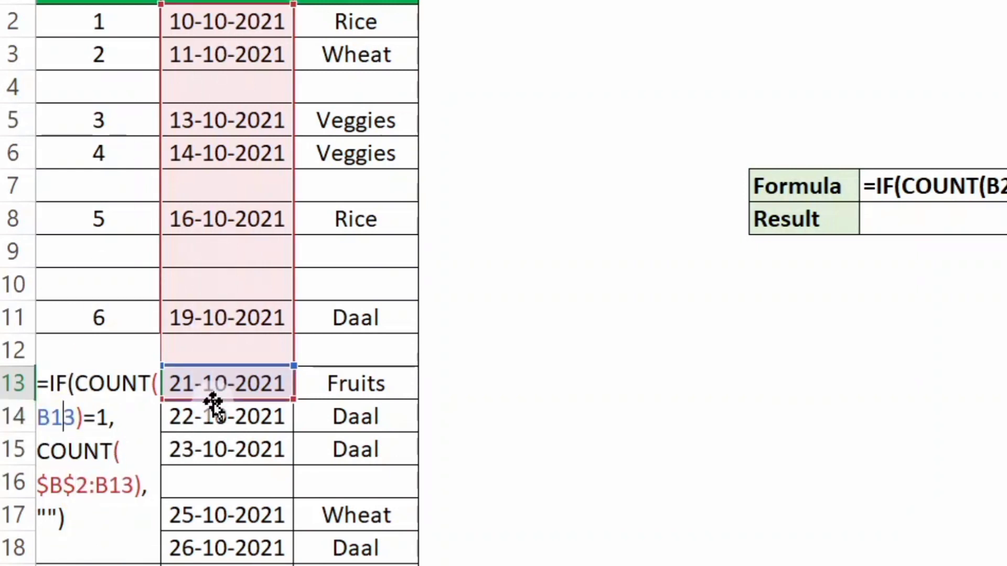